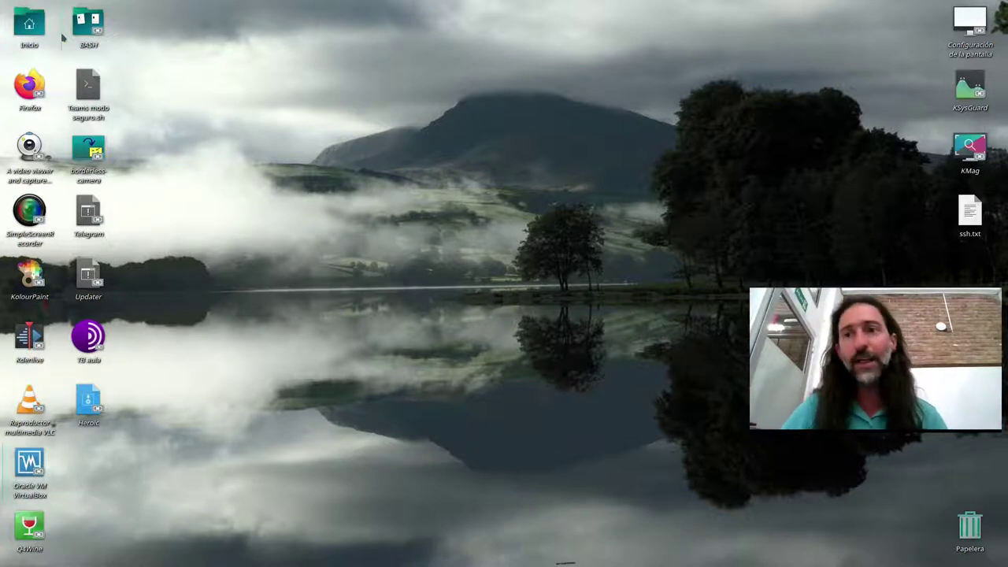
Open the folder 00_Dir_comp_VBox inside VirtualBox VMs on the datos-linux drive in the Dolphin file manager.
{"action": "left_click", "coordinate": [28, 26]}
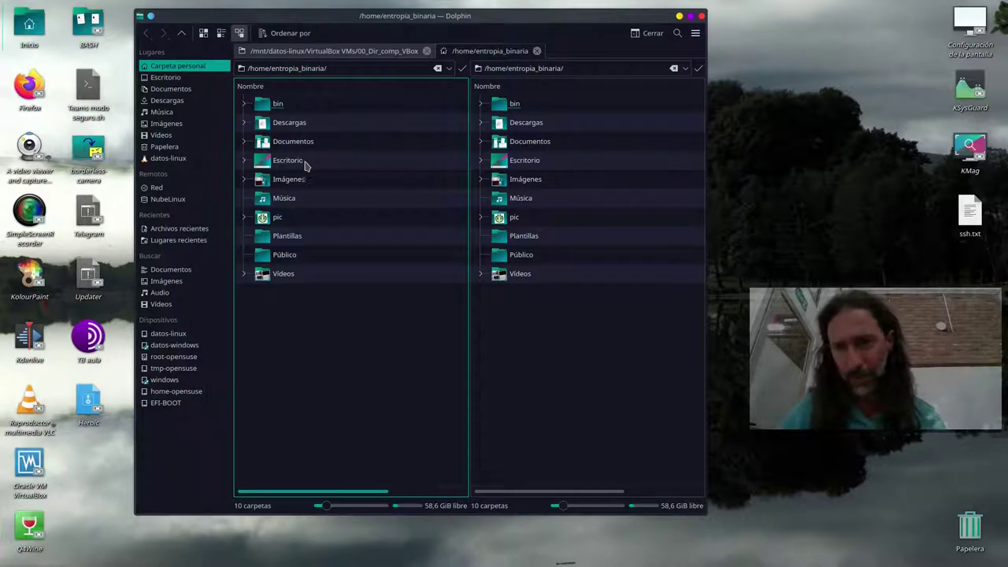
{"action": "left_click", "coordinate": [182, 160]}
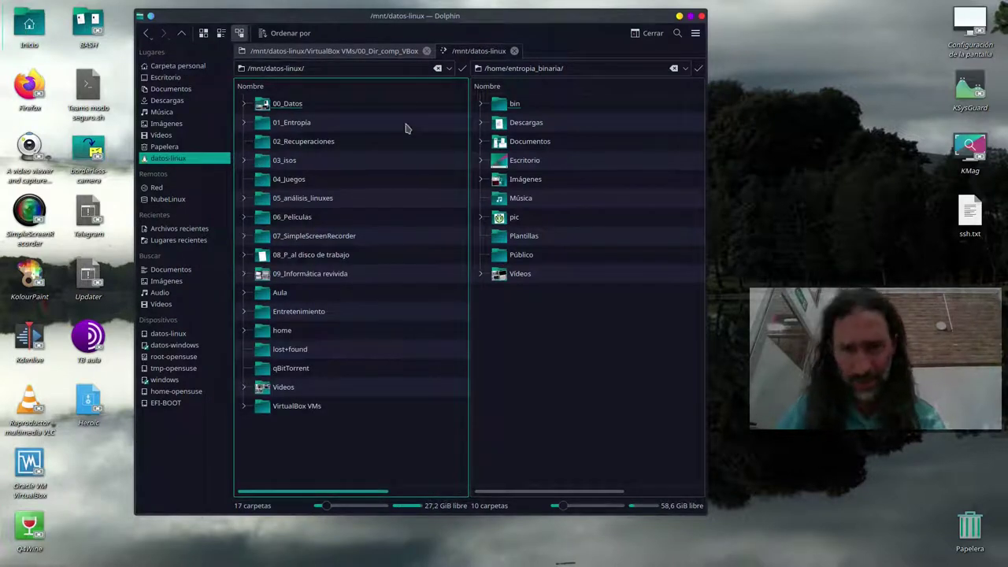
{"action": "left_click", "coordinate": [313, 407]}
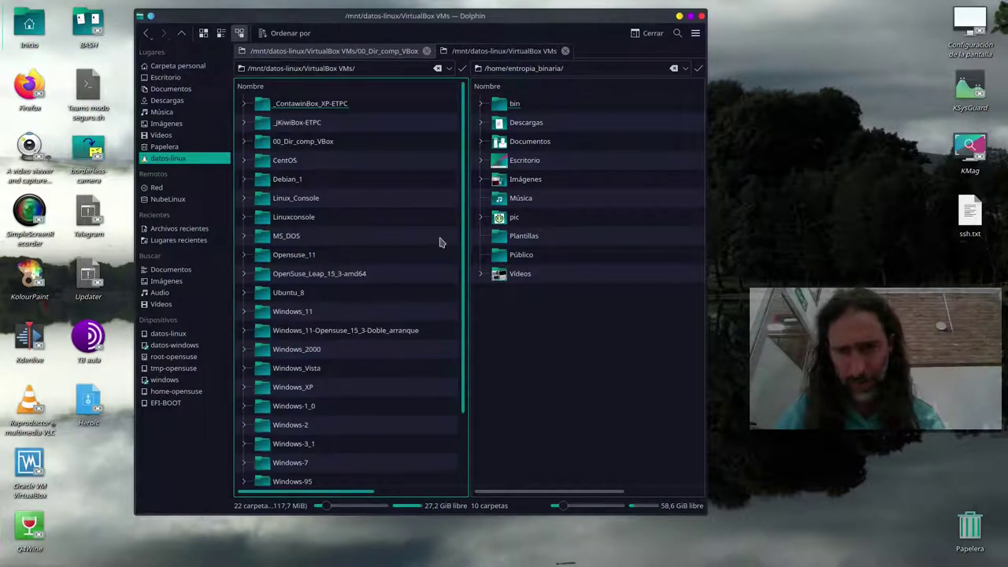
{"action": "left_click", "coordinate": [315, 142]}
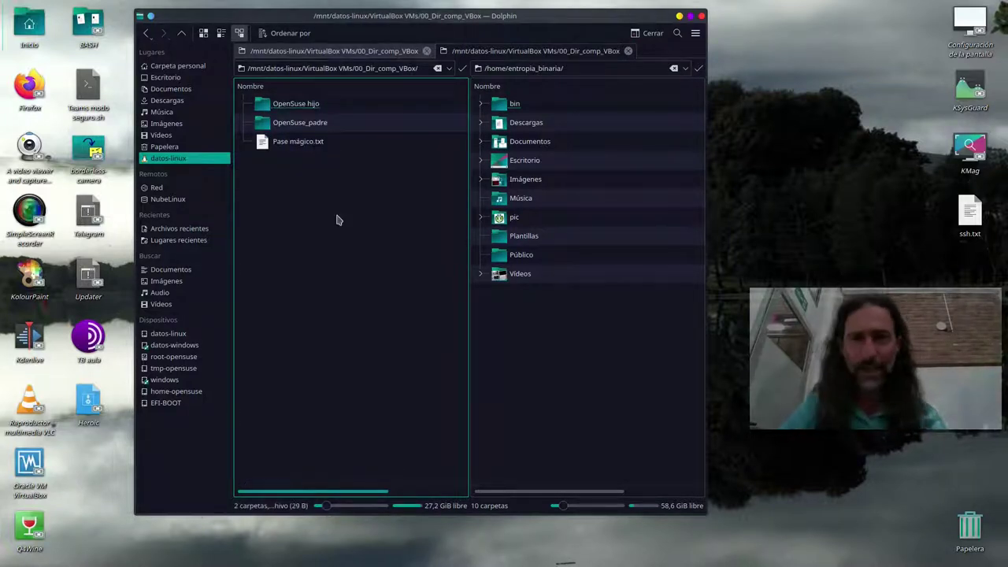
Reduce the file manager to a single unsplit view of 00_Dir_comp_VBox and tile it on the right half of the screen.
{"action": "left_click", "coordinate": [691, 17]}
{"action": "left_click", "coordinate": [693, 52]}
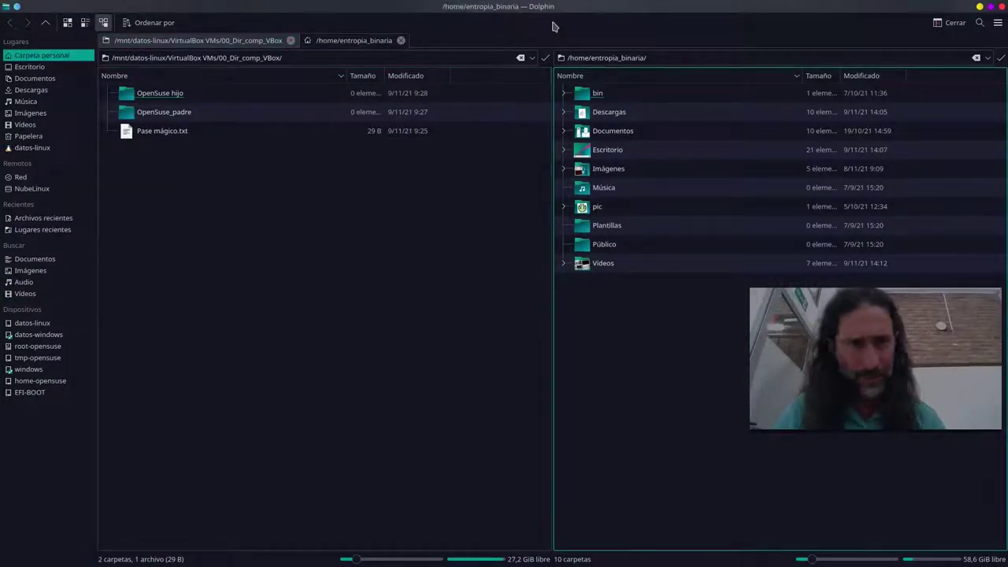
{"action": "left_click", "coordinate": [950, 22]}
{"action": "left_click_drag", "start_coordinate": [667, 7], "coordinate": [1007, 150]}
{"action": "middle_click", "coordinate": [876, 46]}
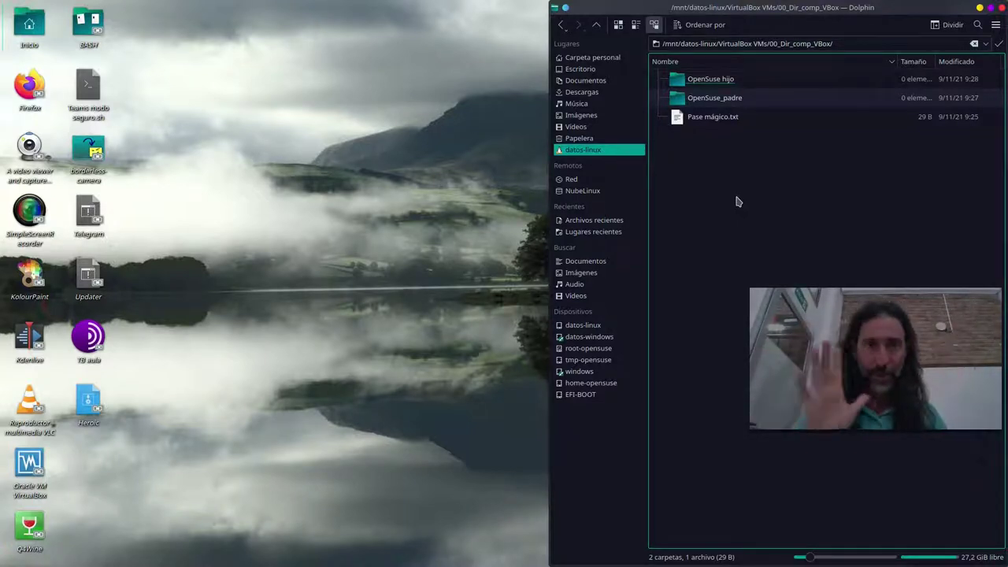
Switch to Oracle VM VirtualBox and tile its manager window beside the file manager.
{"action": "mouse_move", "coordinate": [206, 564]}
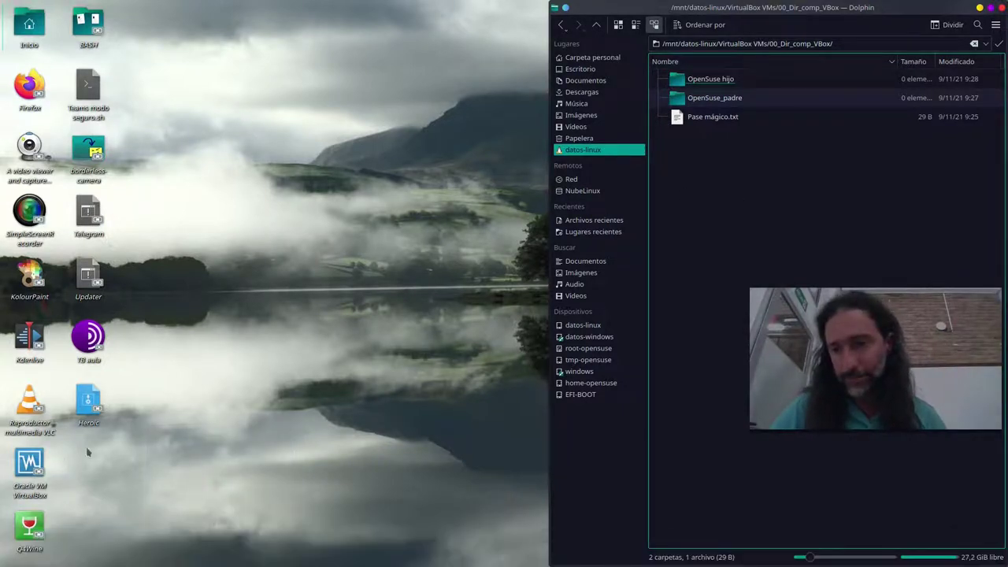
{"action": "left_click", "coordinate": [37, 467]}
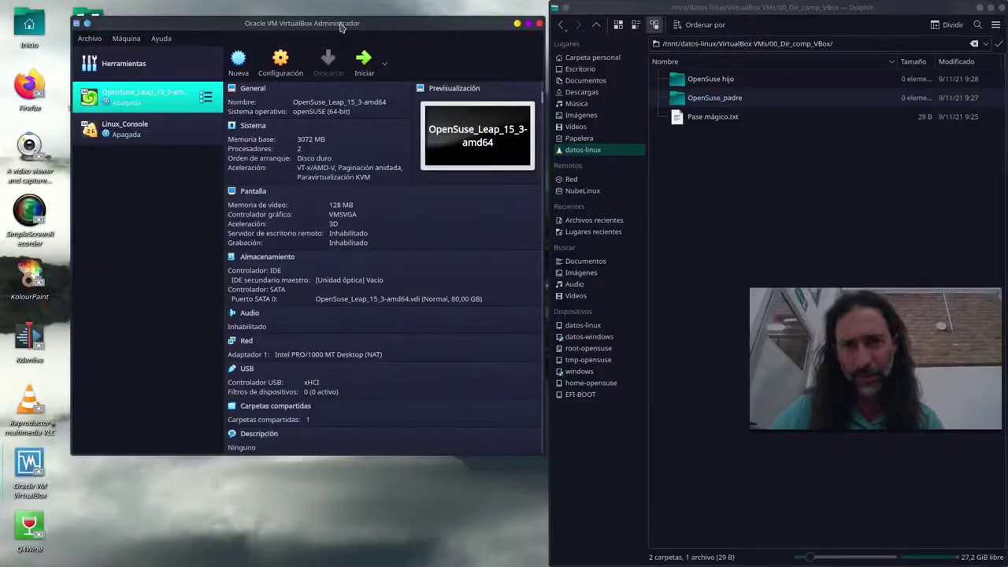
{"action": "left_click_drag", "start_coordinate": [341, 27], "coordinate": [344, 11]}
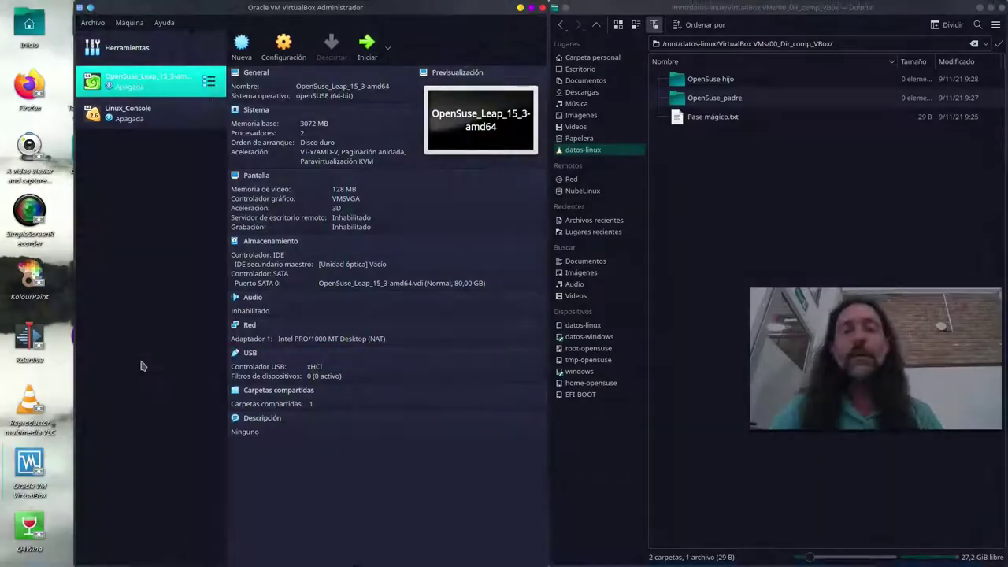
Open the shared folder settings of the OpenSuse_Leap_15_3-amd64 virtual machine.
{"action": "left_click", "coordinate": [159, 111]}
{"action": "left_click", "coordinate": [160, 87]}
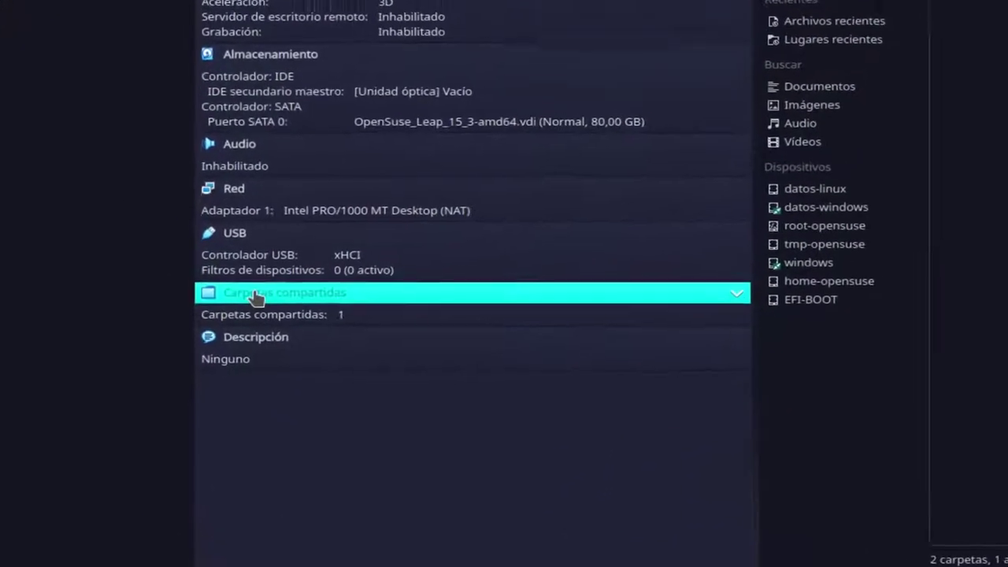
{"action": "left_click", "coordinate": [252, 256]}
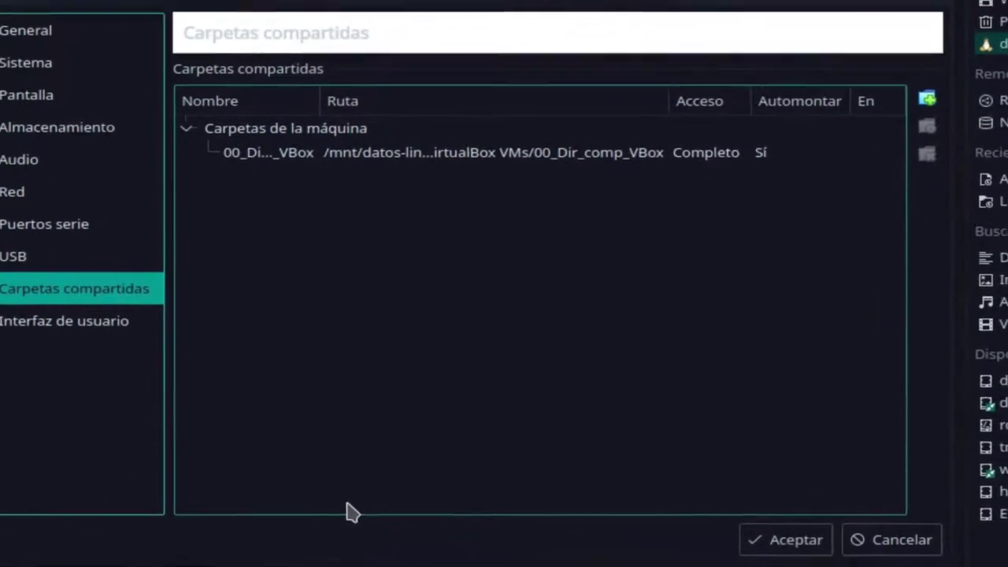
{"action": "left_click_drag", "start_coordinate": [623, 9], "coordinate": [612, 30]}
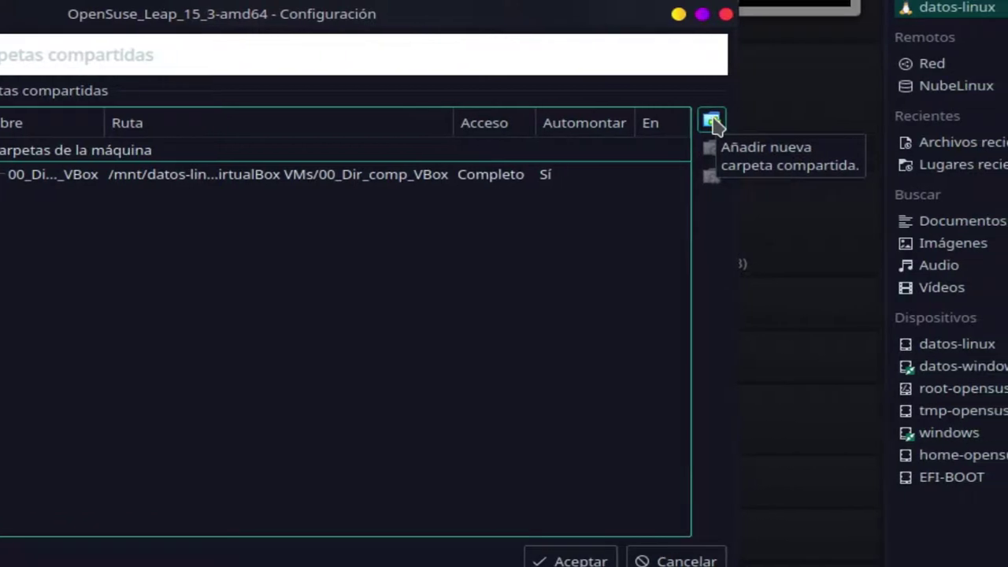
{"action": "left_click", "coordinate": [754, 122]}
{"action": "left_click_drag", "start_coordinate": [211, 133], "coordinate": [679, 110]}
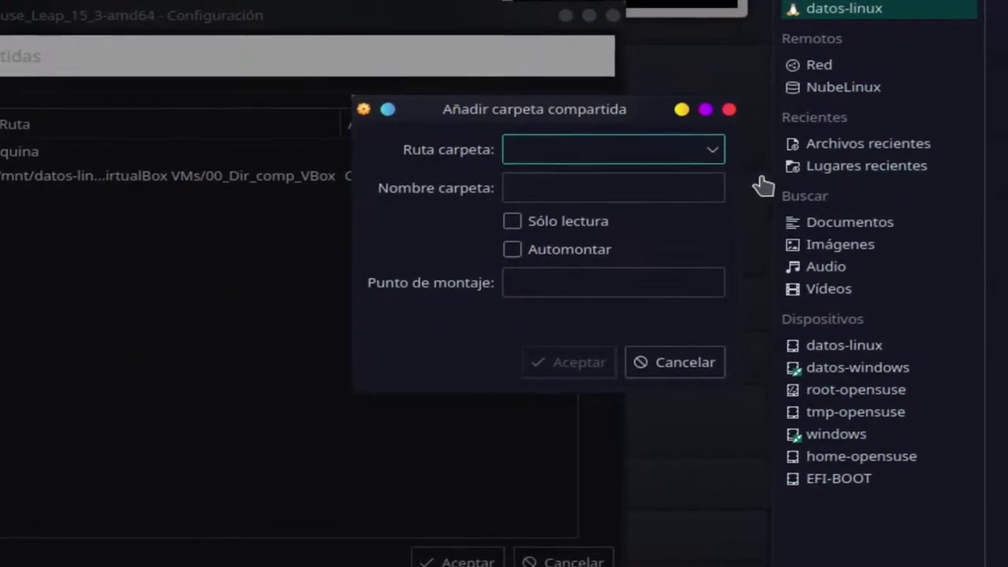
{"action": "left_click_drag", "start_coordinate": [707, 176], "coordinate": [686, 149]}
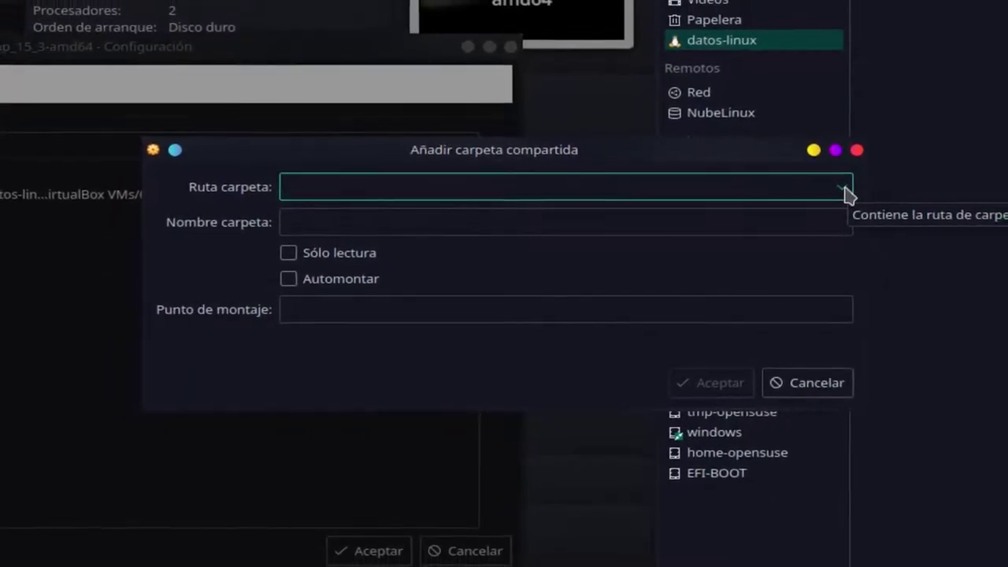
{"action": "left_click", "coordinate": [840, 191]}
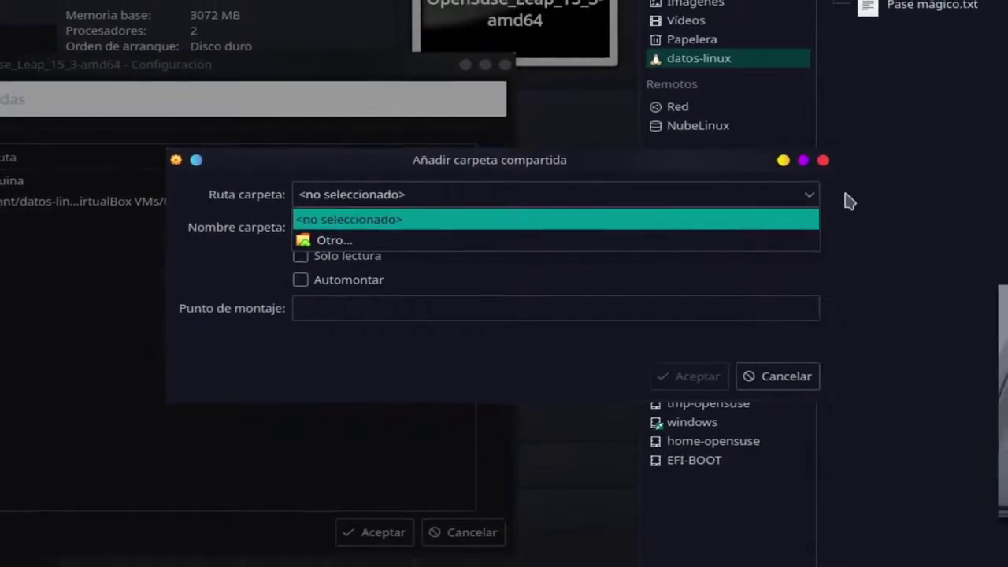
{"action": "left_click", "coordinate": [812, 204]}
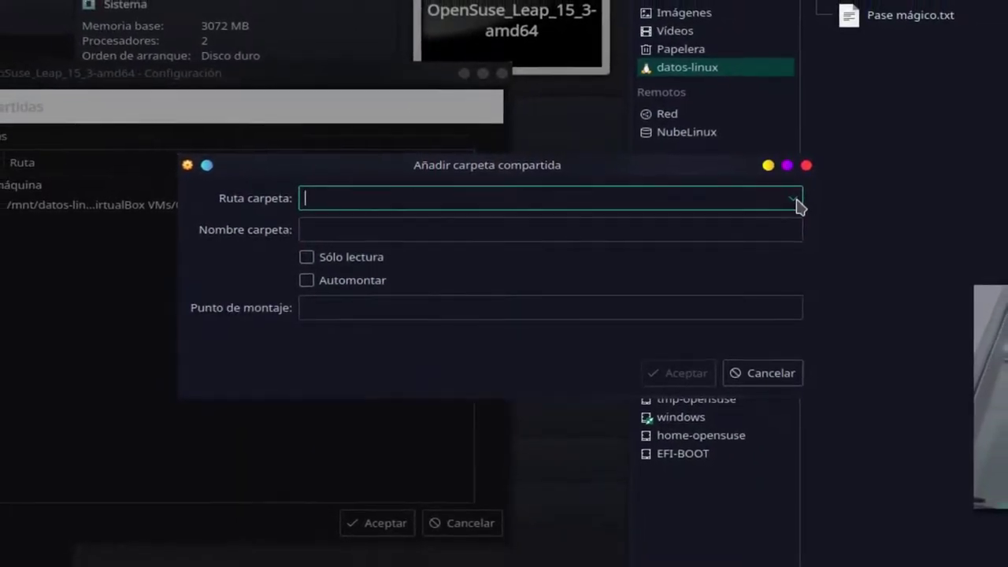
{"action": "left_click", "coordinate": [794, 207]}
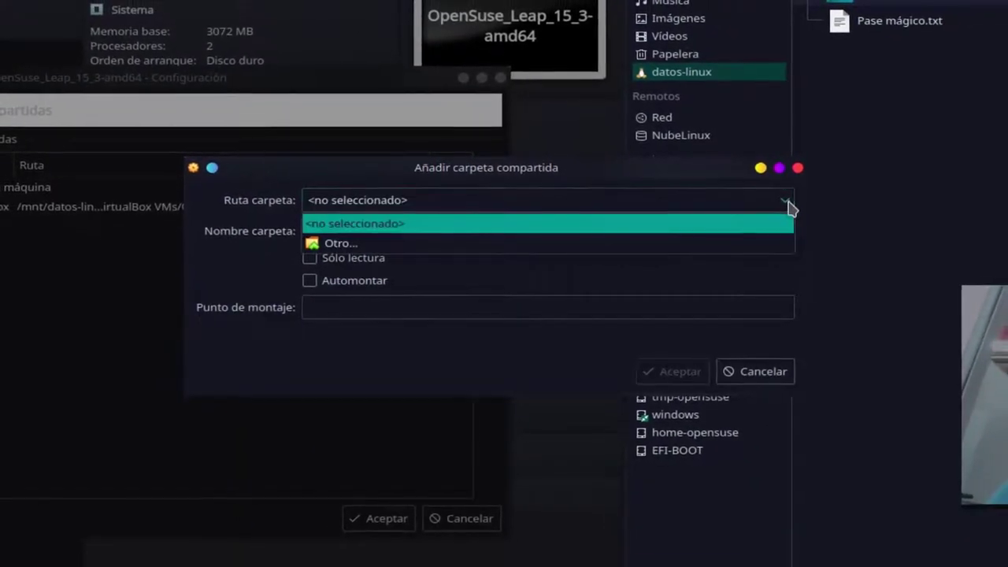
{"action": "left_click", "coordinate": [358, 241]}
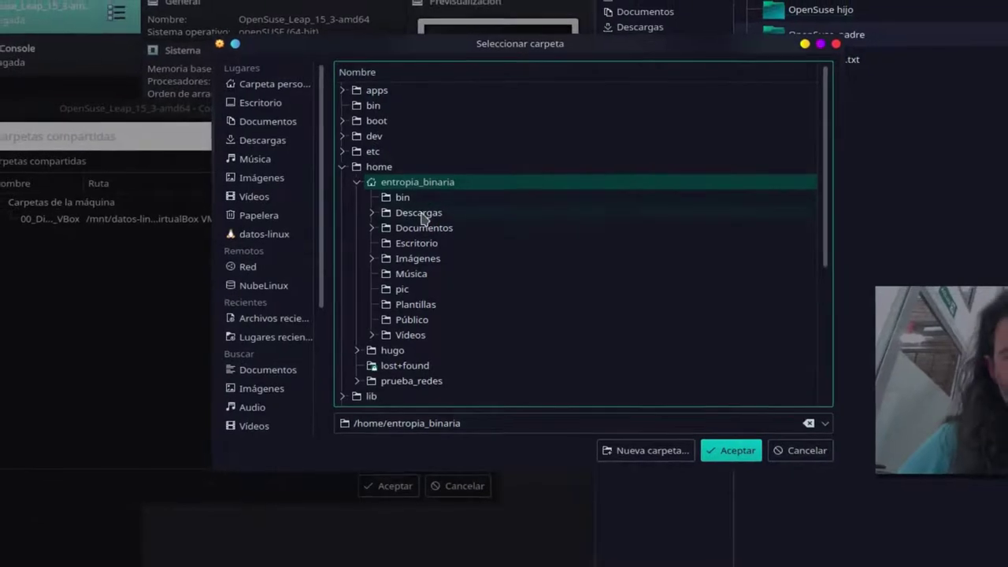
{"action": "left_click", "coordinate": [402, 198]}
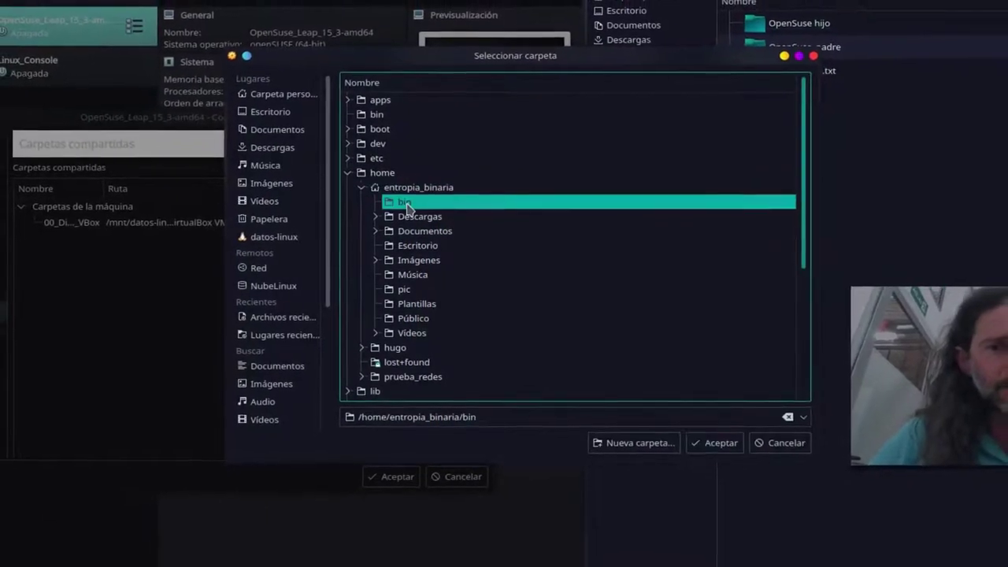
{"action": "left_click", "coordinate": [709, 441]}
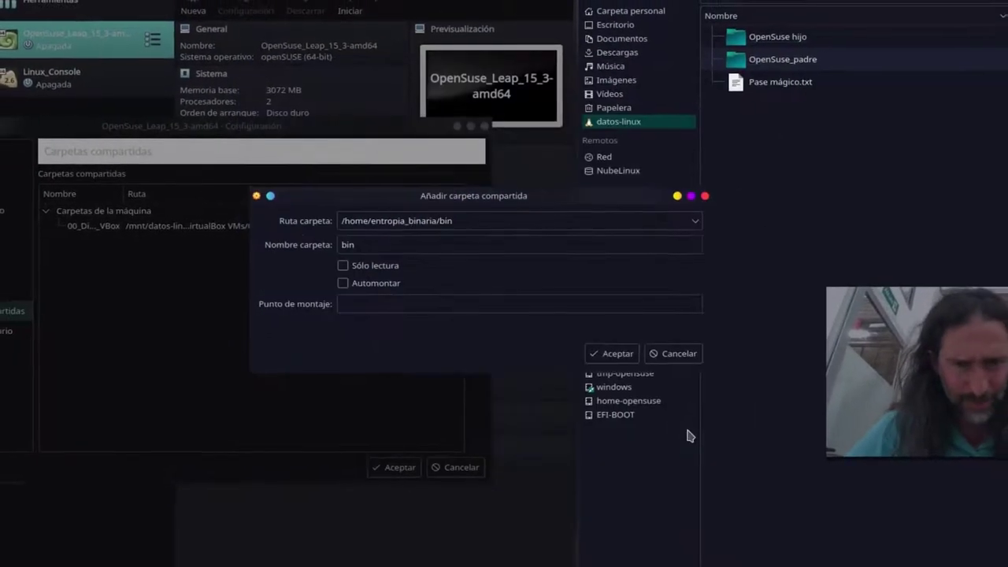
{"action": "left_click", "coordinate": [347, 224]}
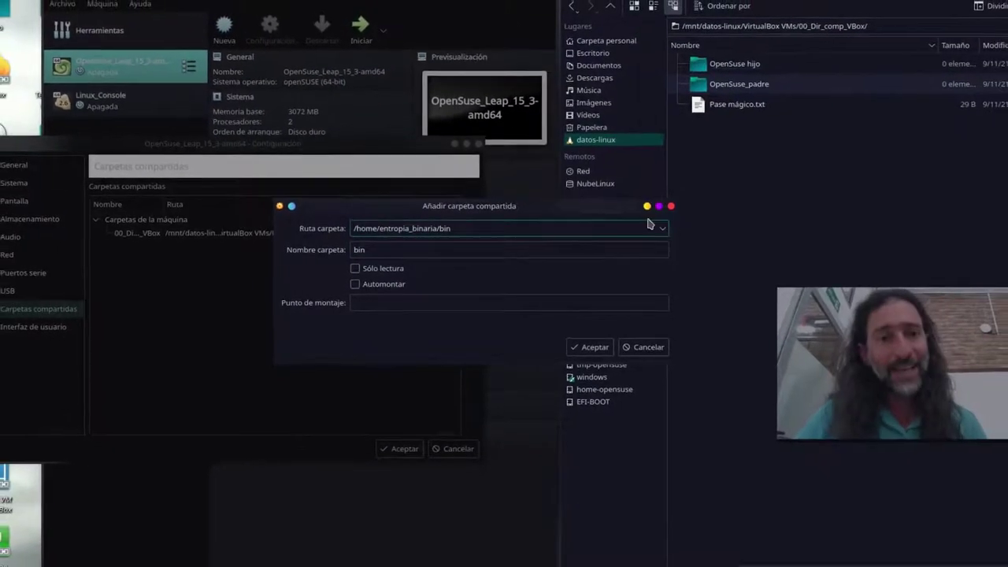
{"action": "left_click", "coordinate": [667, 208]}
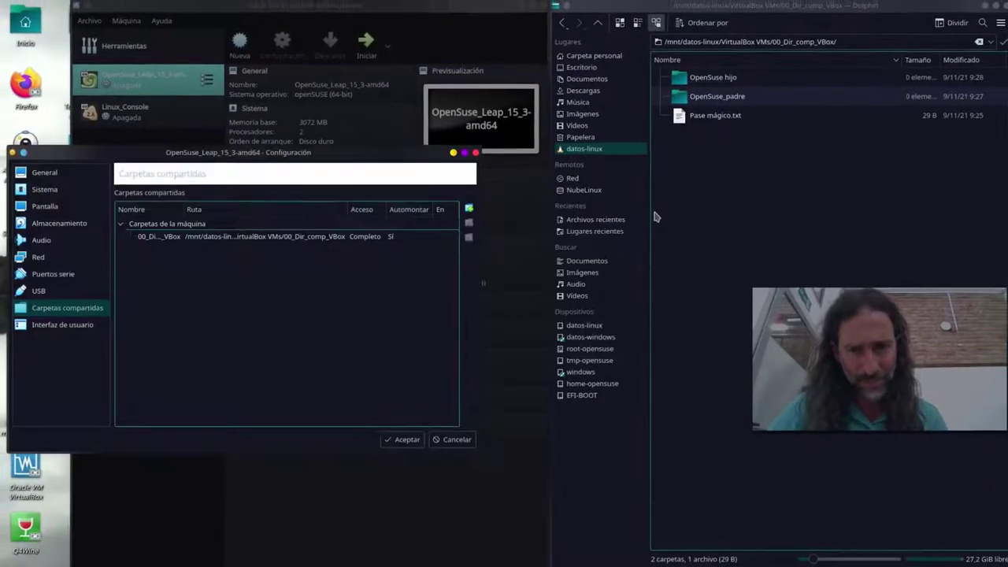
Examine the path, name and automount options of the existing 00_Dir_comp_VBox shared folder and close the machine's settings.
{"action": "left_click", "coordinate": [263, 237]}
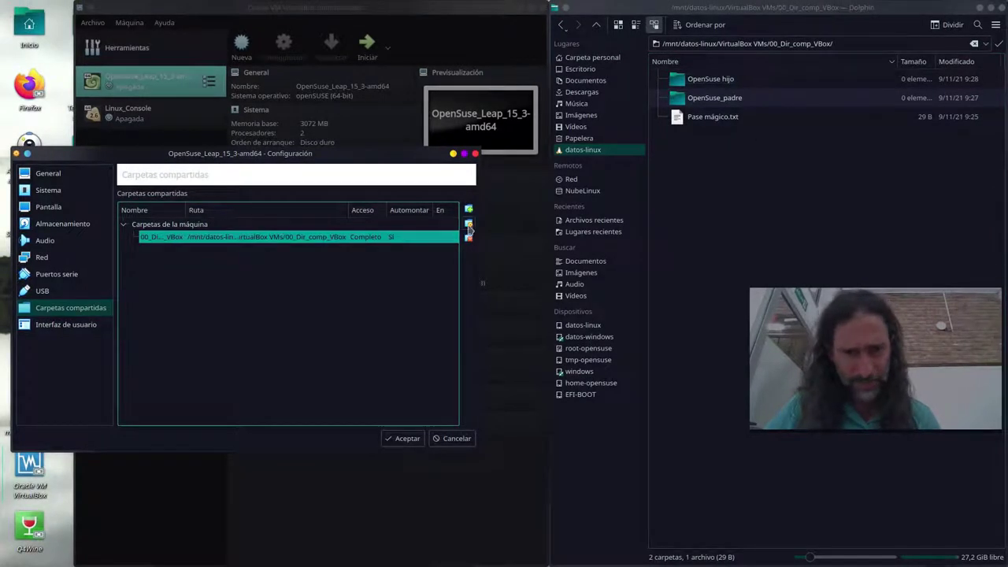
{"action": "left_click", "coordinate": [468, 225]}
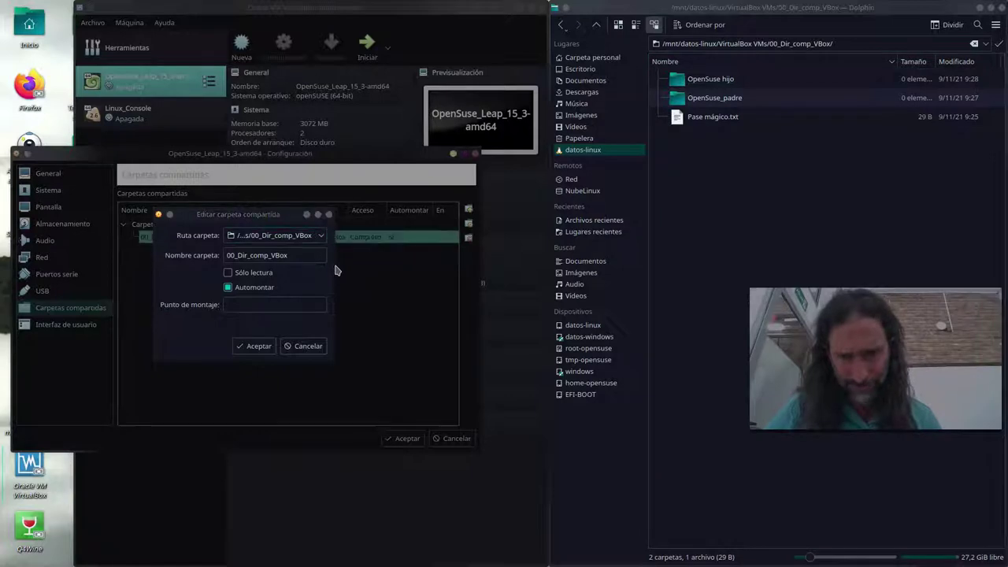
{"action": "left_click_drag", "start_coordinate": [334, 262], "coordinate": [552, 264]}
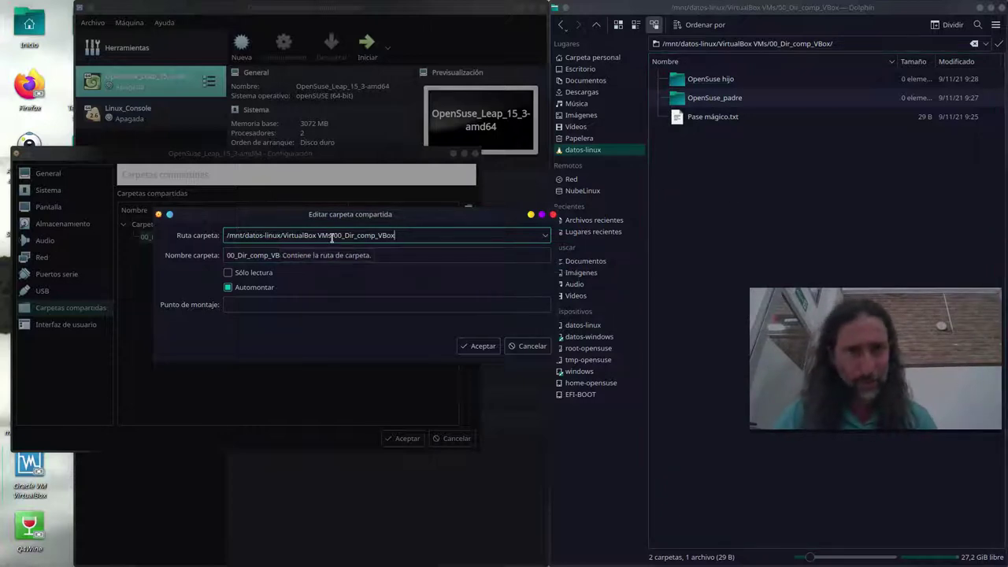
{"action": "left_click", "coordinate": [805, 153]}
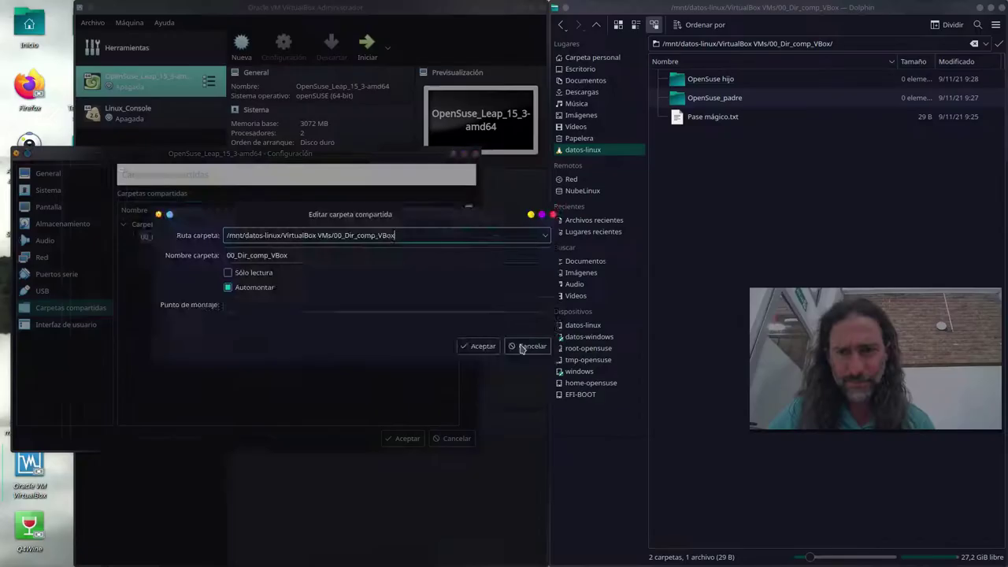
{"action": "left_click", "coordinate": [804, 411]}
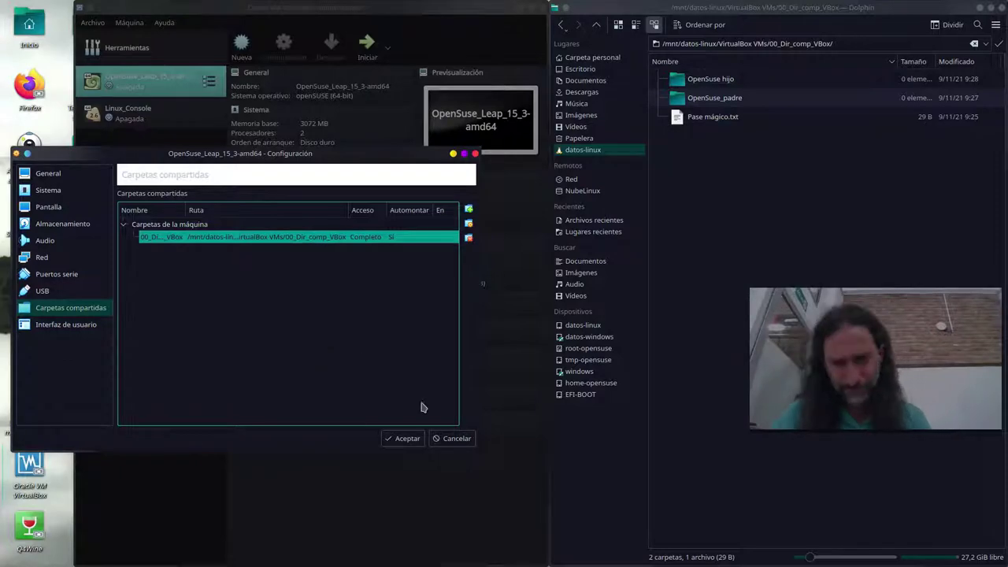
{"action": "left_click", "coordinate": [420, 441]}
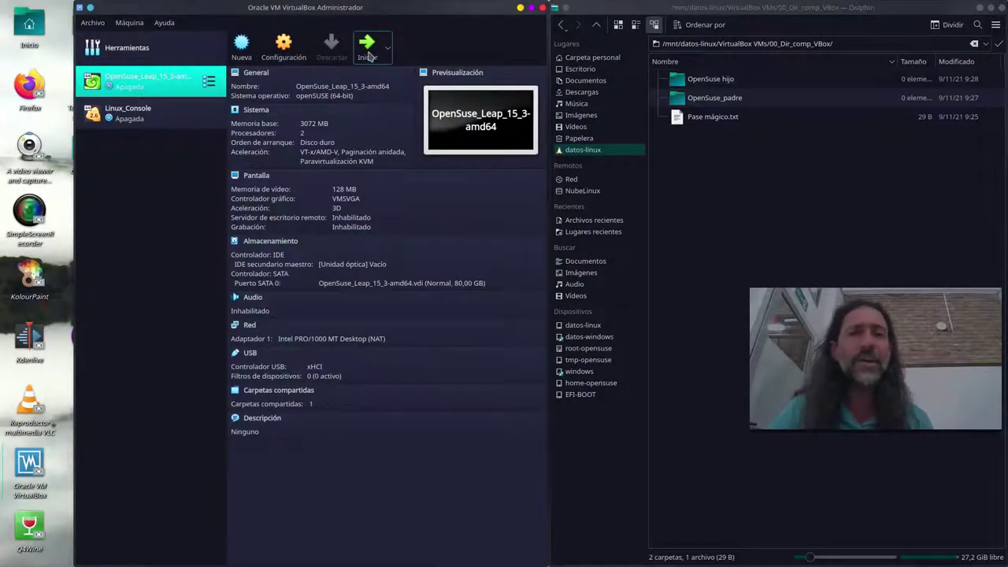
Start the OpenSuse_Leap_15_3-amd64 virtual machine, minimize the VirtualBox manager and place the machine's window beside the file manager.
{"action": "left_click", "coordinate": [367, 44]}
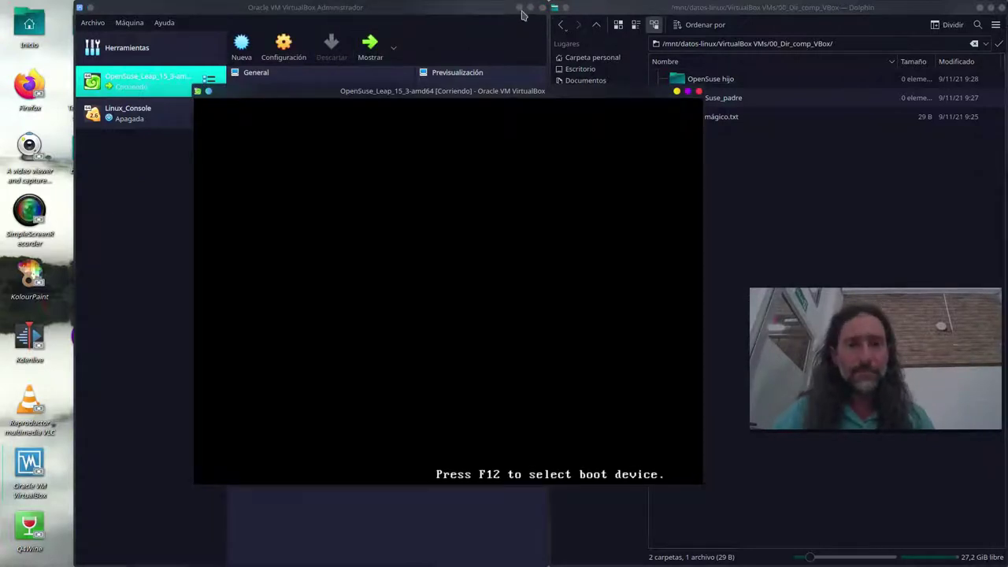
{"action": "left_click", "coordinate": [520, 8]}
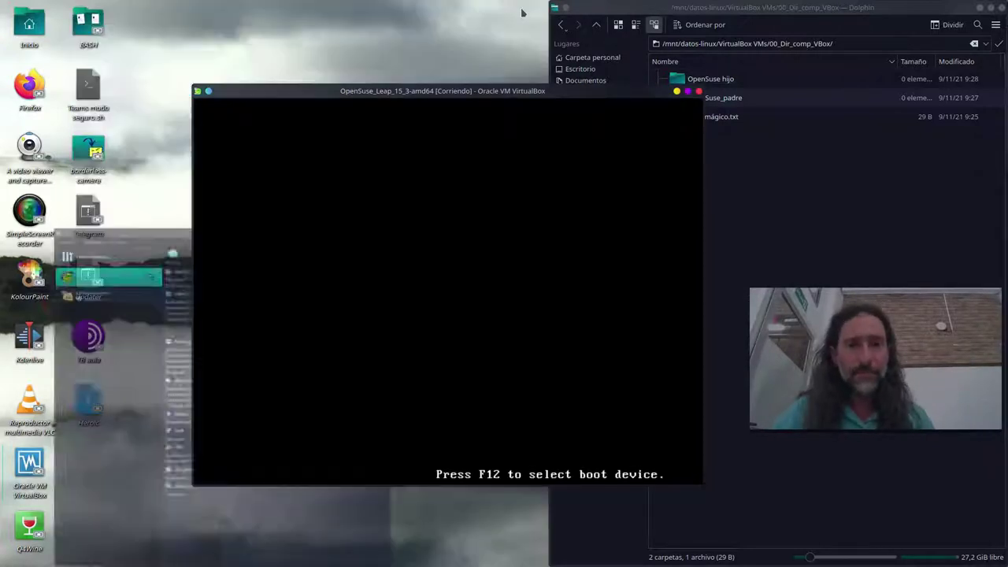
{"action": "left_click_drag", "start_coordinate": [518, 90], "coordinate": [333, 96]}
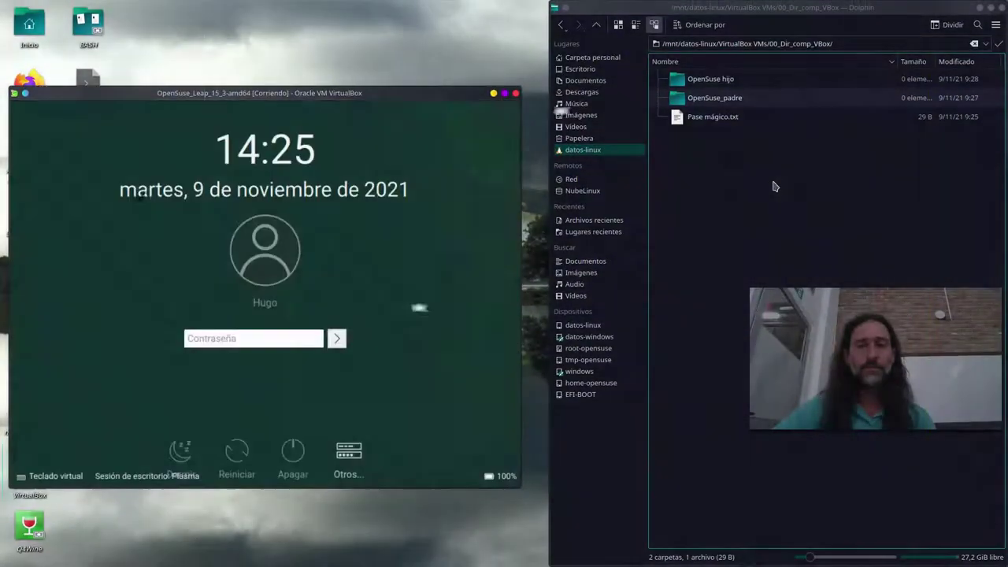
Log in to the openSUSE guest's Plasma session with the account password.
{"action": "left_click", "coordinate": [275, 339]}
{"action": "type", "text": "••••••••••"}
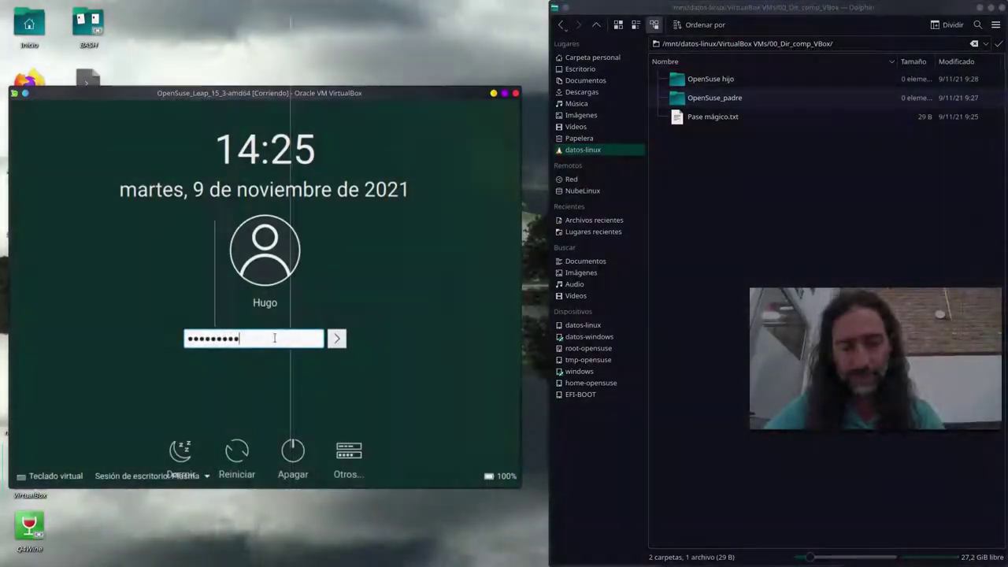
{"action": "key", "text": "Return"}
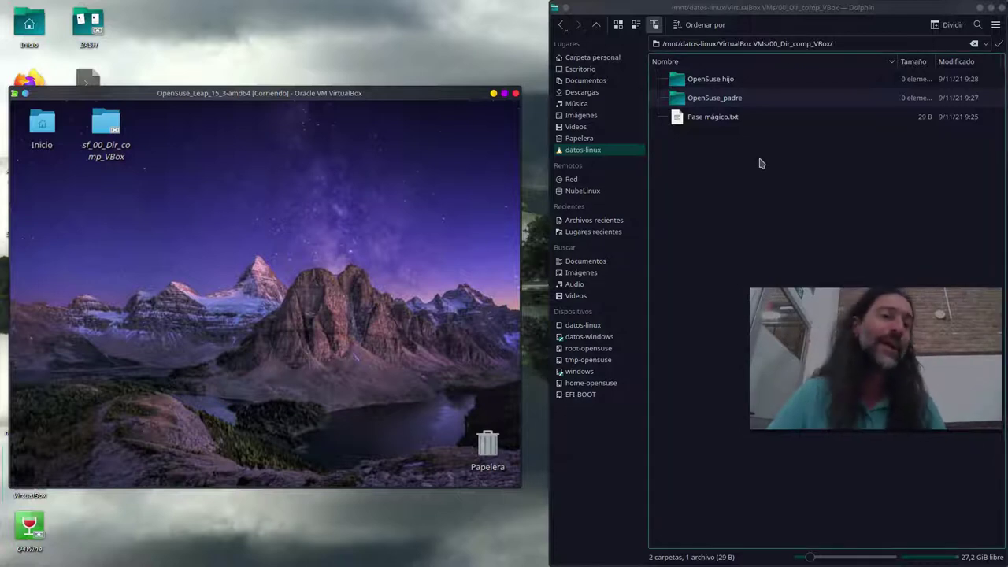
Open the guest's home folder in the file manager and go to the root directory /.
{"action": "double_click", "coordinate": [49, 135]}
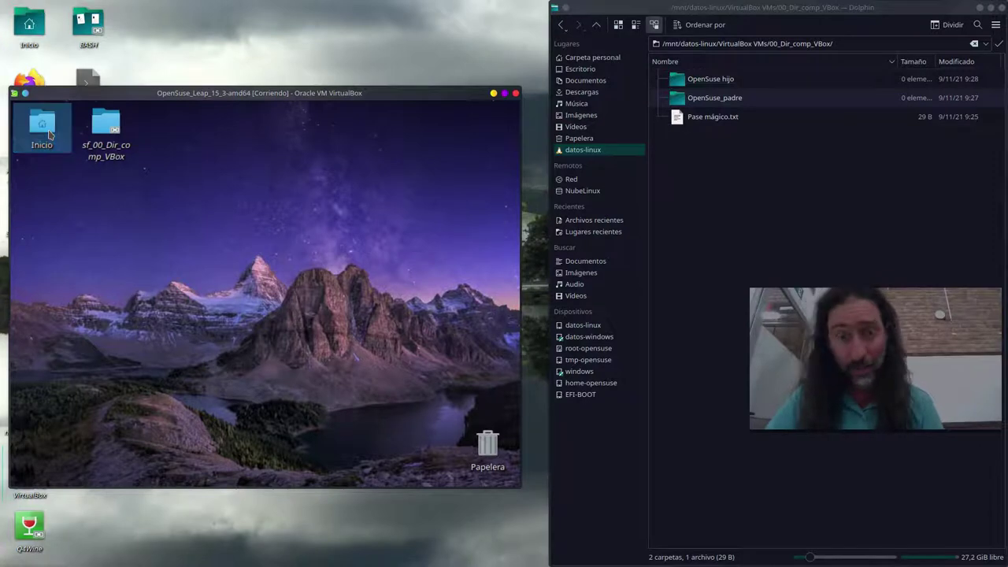
{"action": "left_click", "coordinate": [312, 177]}
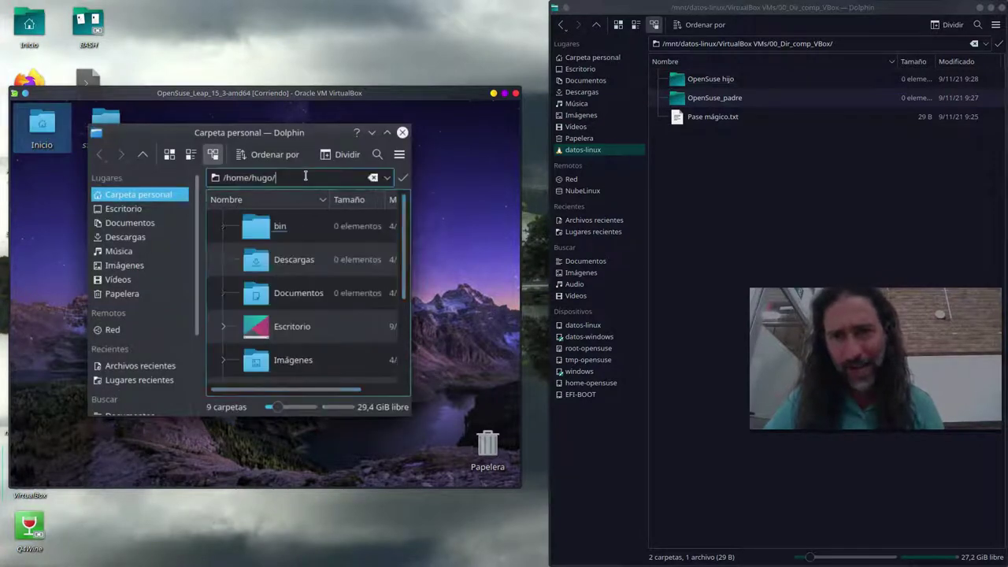
{"action": "key", "text": "ctrl+a"}
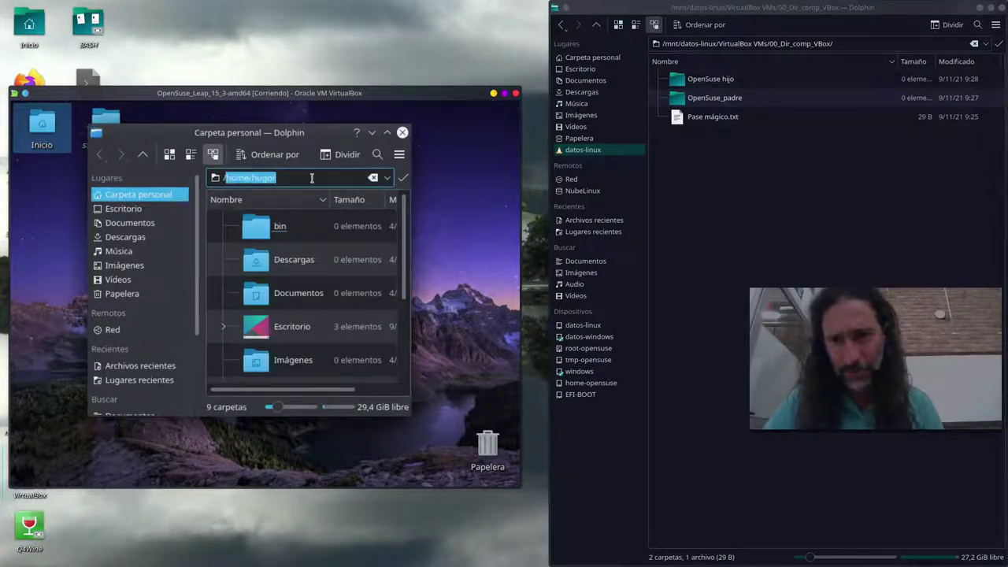
{"action": "type", "text": "/"}
{"action": "key", "text": "Return"}
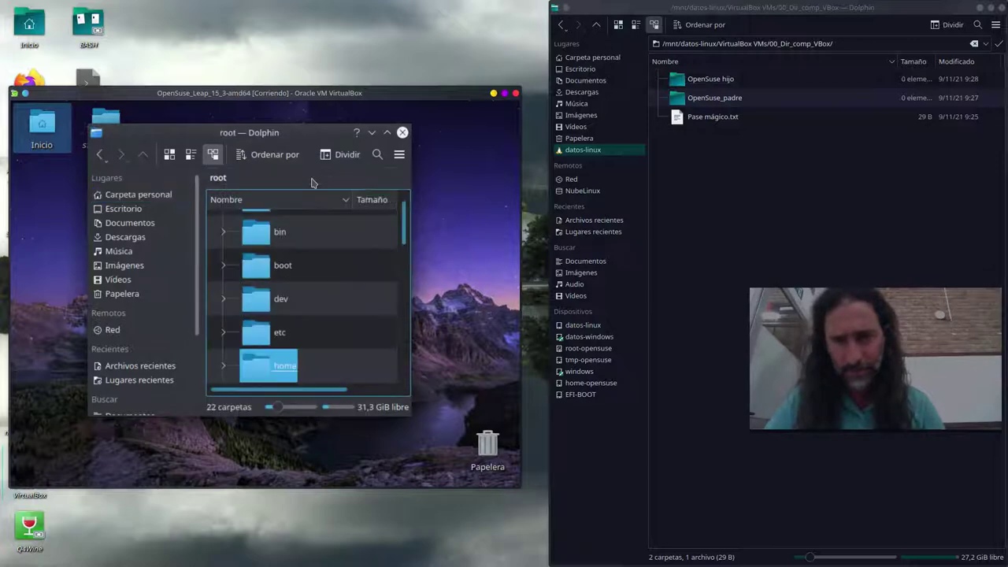
Maximize the guest's file manager window and open the media folder in the root directory.
{"action": "double_click", "coordinate": [315, 132]}
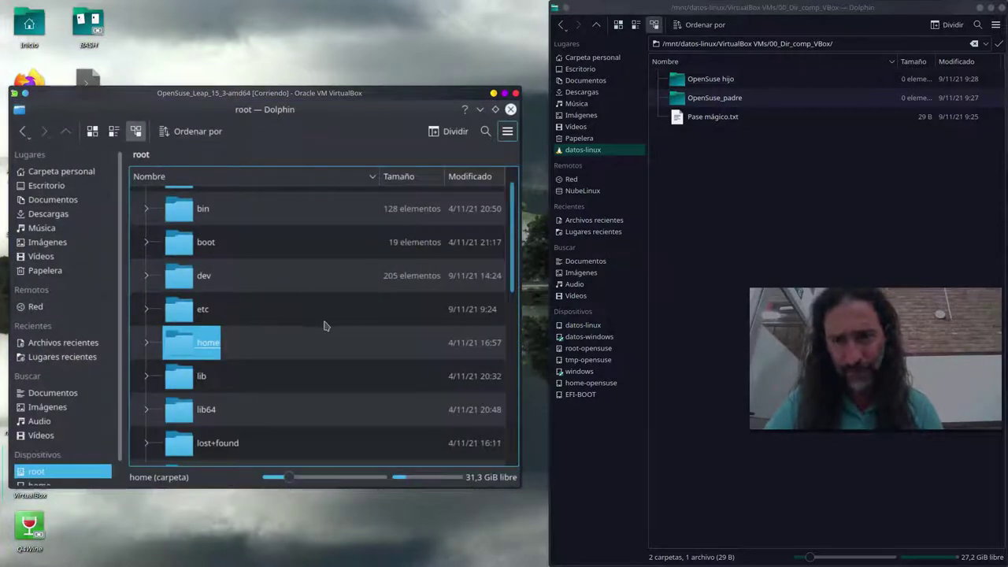
{"action": "left_click_drag", "start_coordinate": [513, 249], "coordinate": [517, 337]}
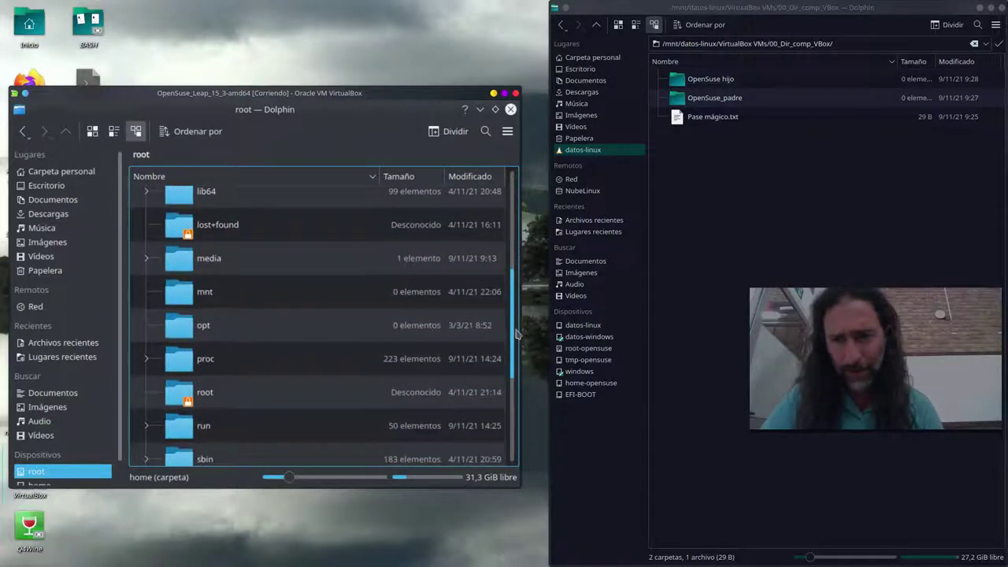
{"action": "left_click", "coordinate": [211, 267]}
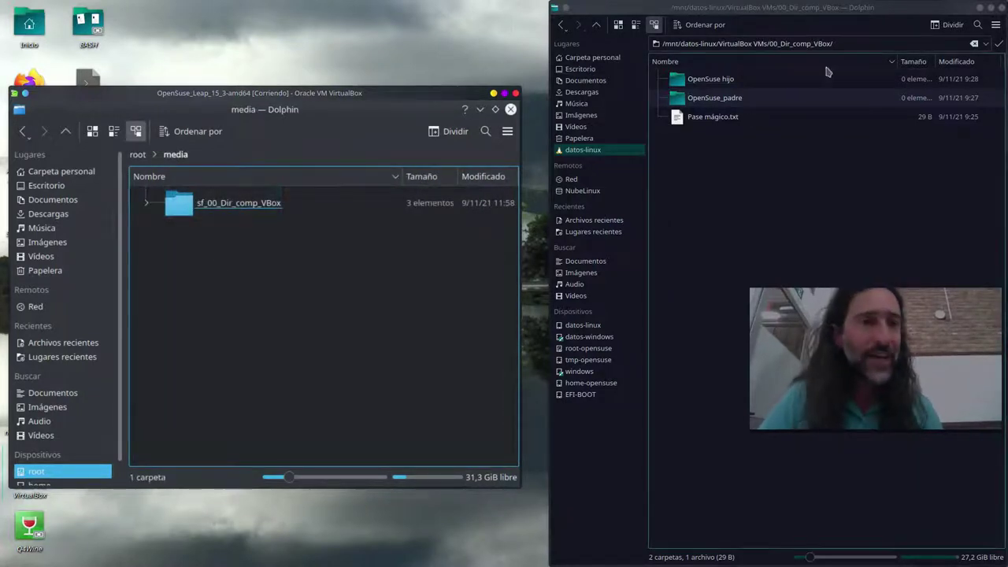
{"action": "left_click", "coordinate": [786, 45]}
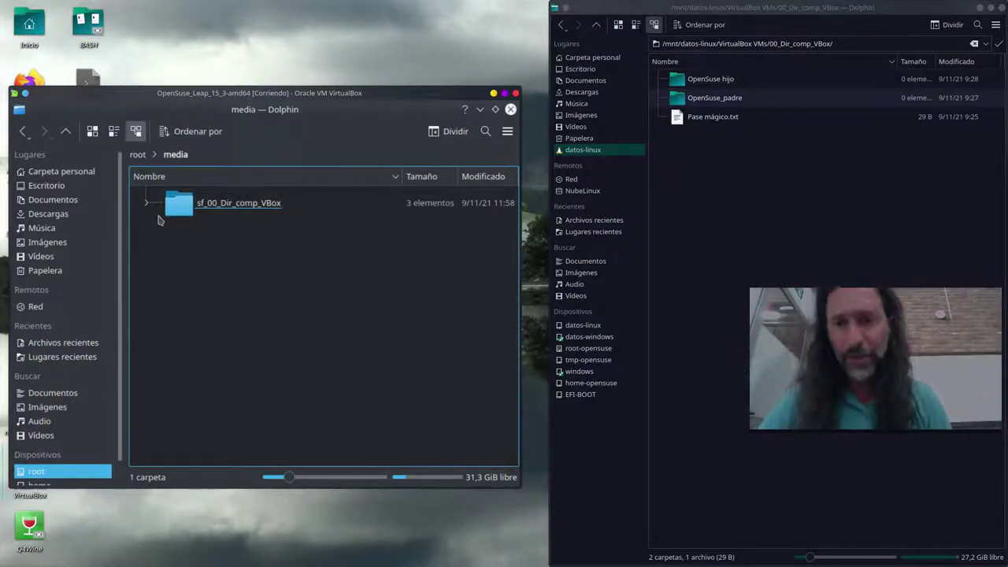
Return to the guest's root directory and look through its top-level folders to see where media is located.
{"action": "left_click", "coordinate": [189, 160]}
{"action": "key", "text": "BackSpace"}
{"action": "key", "text": "BackSpace"}
{"action": "key", "text": "BackSpace"}
{"action": "key", "text": "BackSpace"}
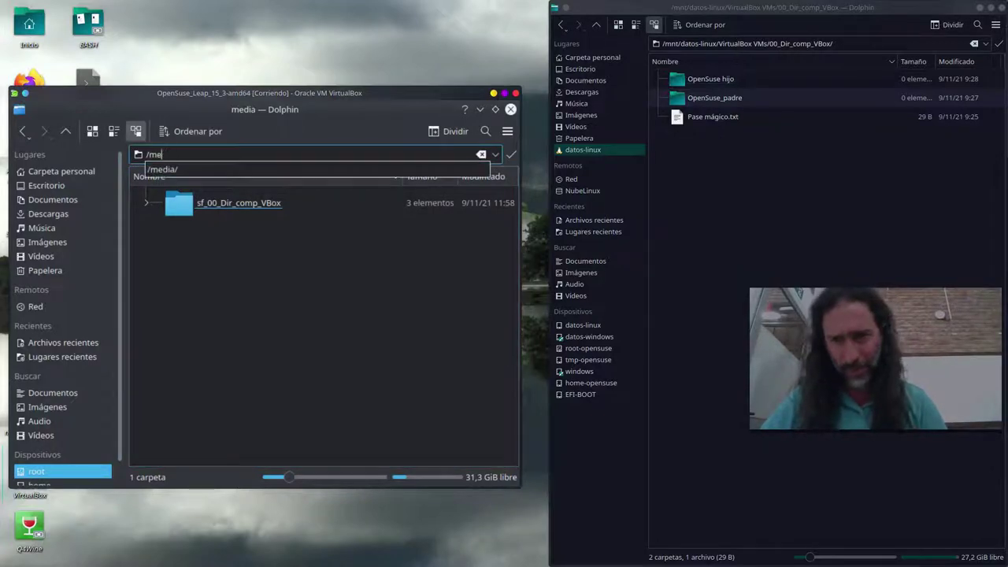
{"action": "key", "text": "BackSpace"}
{"action": "key", "text": "BackSpace"}
{"action": "key", "text": "Return"}
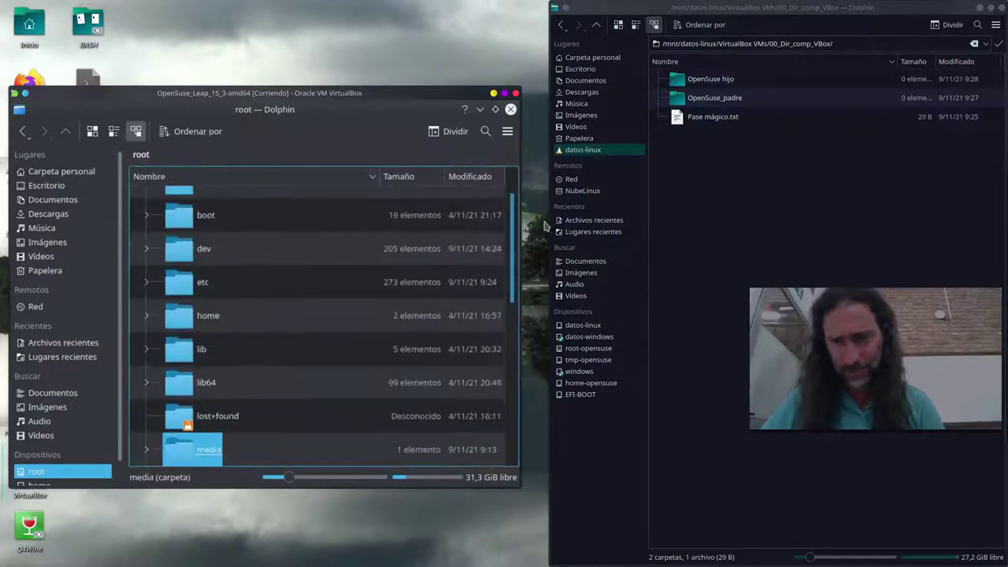
{"action": "scroll", "coordinate": [513, 226], "scroll_direction": "up", "scroll_amount": 2}
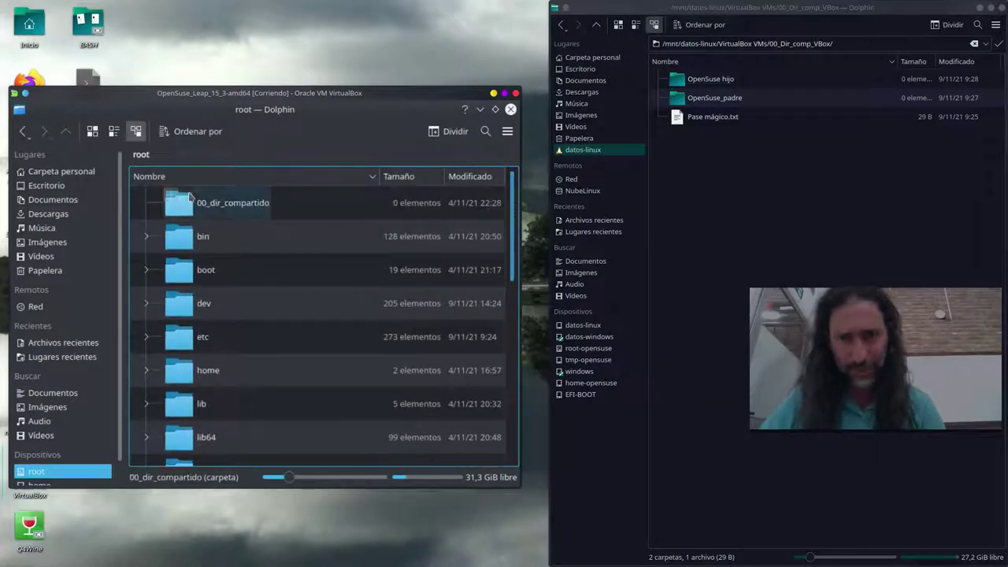
{"action": "scroll", "coordinate": [513, 200], "scroll_direction": "down", "scroll_amount": 3}
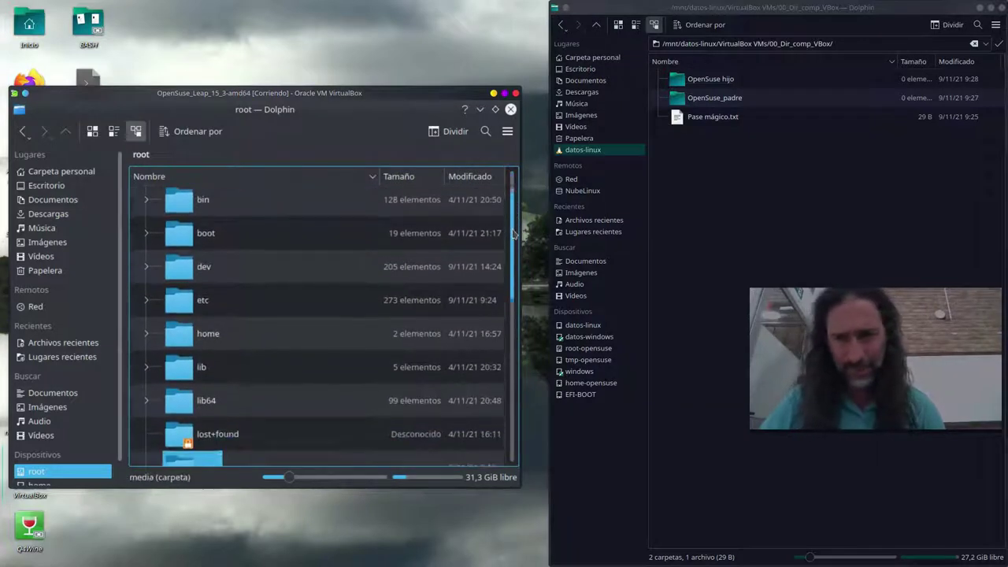
{"action": "scroll", "coordinate": [514, 198], "scroll_direction": "up", "scroll_amount": 3}
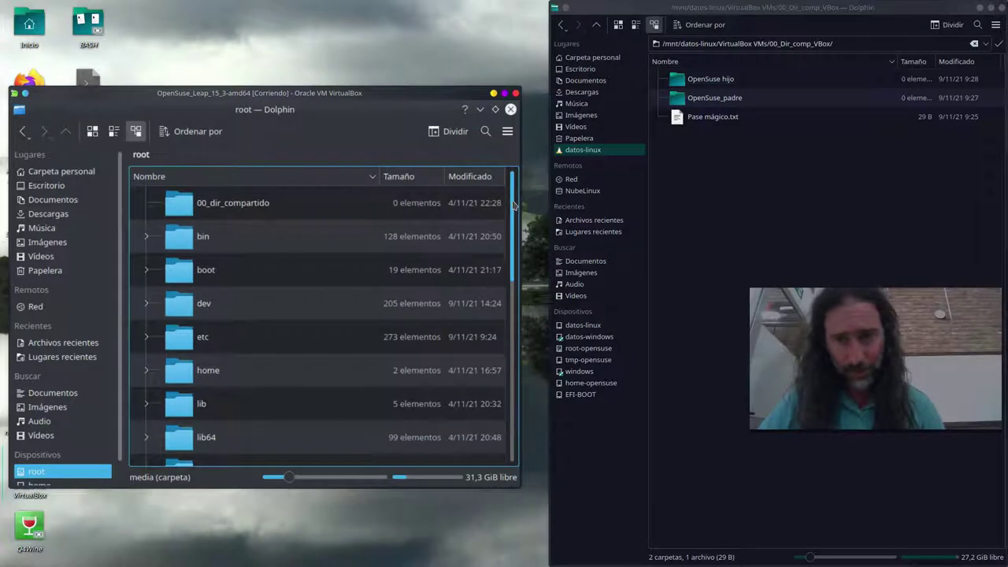
{"action": "scroll", "coordinate": [513, 205], "scroll_direction": "down", "scroll_amount": 4}
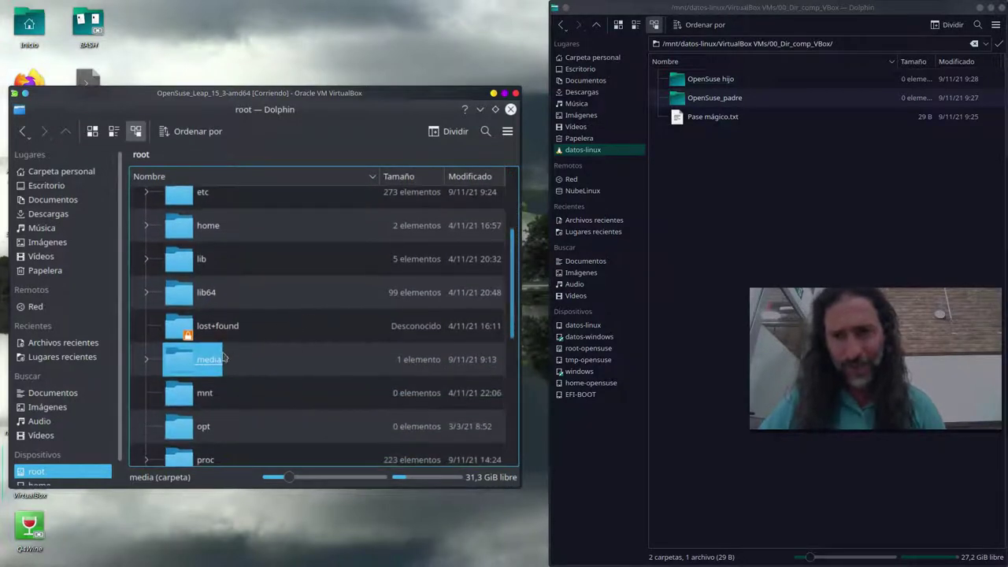
Open the sf_00_Dir_comp_VBox shared folder inside media and move the virtual machine's window up to the screen's upper edge.
{"action": "left_click_drag", "start_coordinate": [225, 358], "coordinate": [211, 360]}
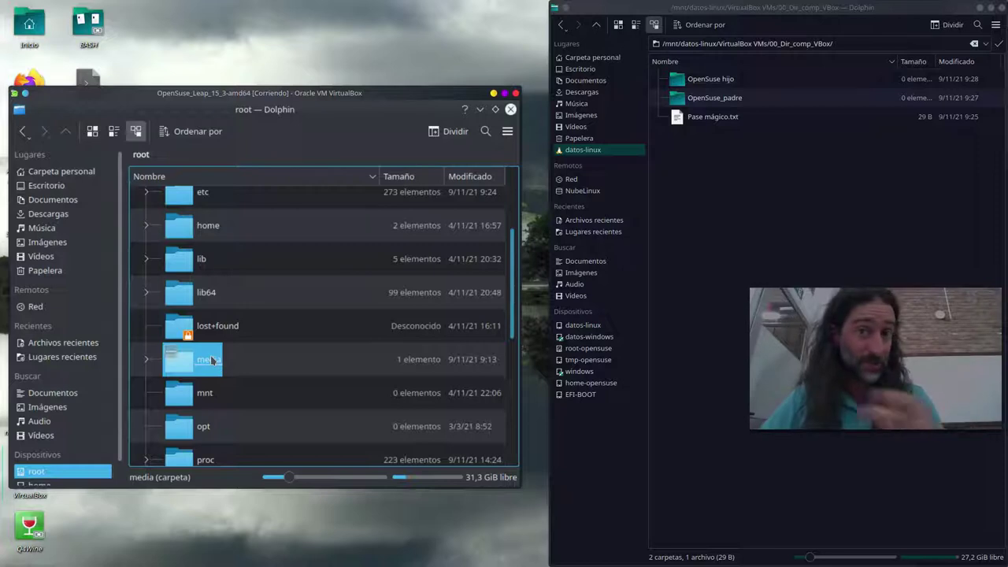
{"action": "left_click", "coordinate": [211, 360]}
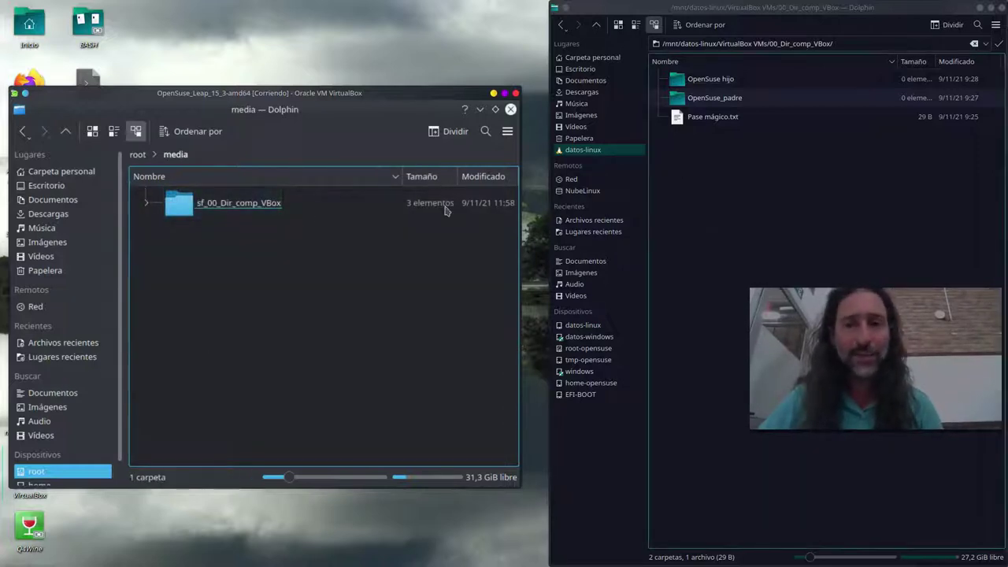
{"action": "left_click", "coordinate": [236, 203]}
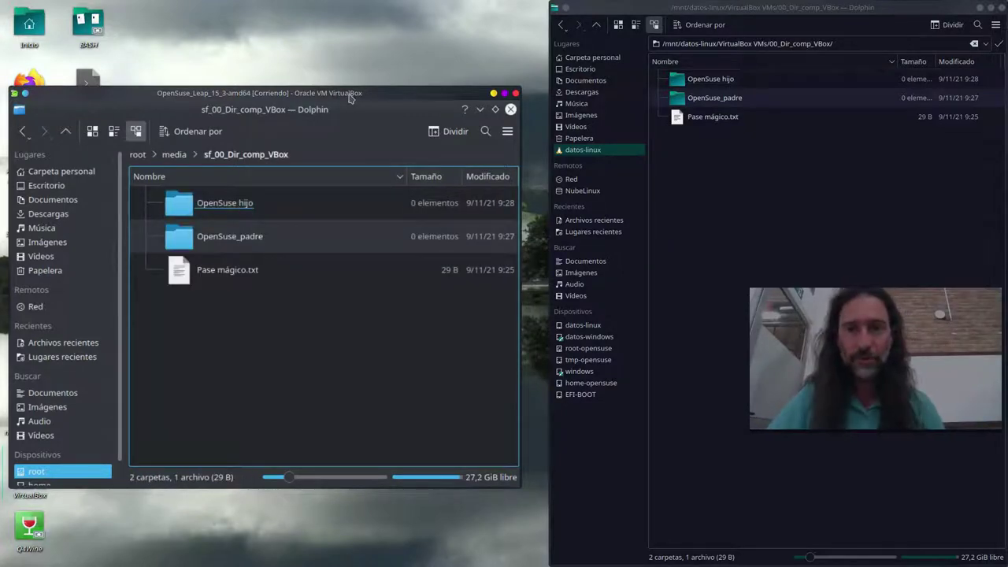
{"action": "left_click_drag", "start_coordinate": [347, 76], "coordinate": [351, 2]}
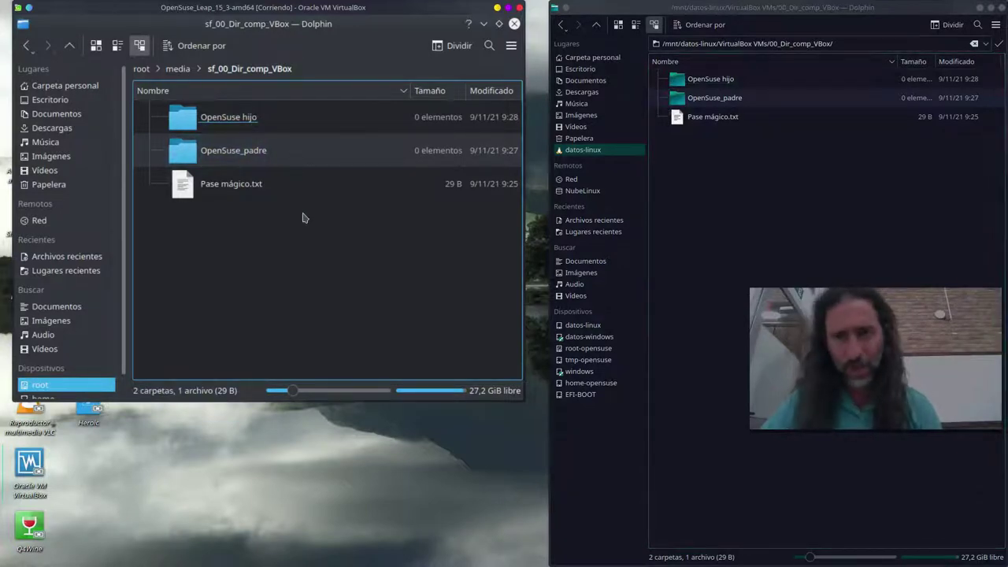
Create a folder named "Gracias por ver este video" in the shared folder from the guest.
{"action": "right_click", "coordinate": [231, 236]}
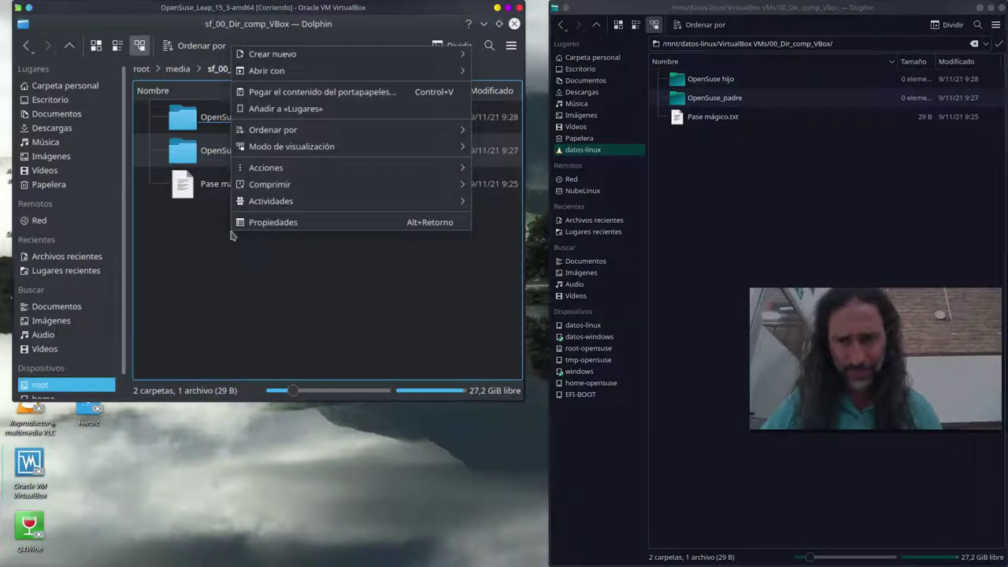
{"action": "mouse_move", "coordinate": [373, 60]}
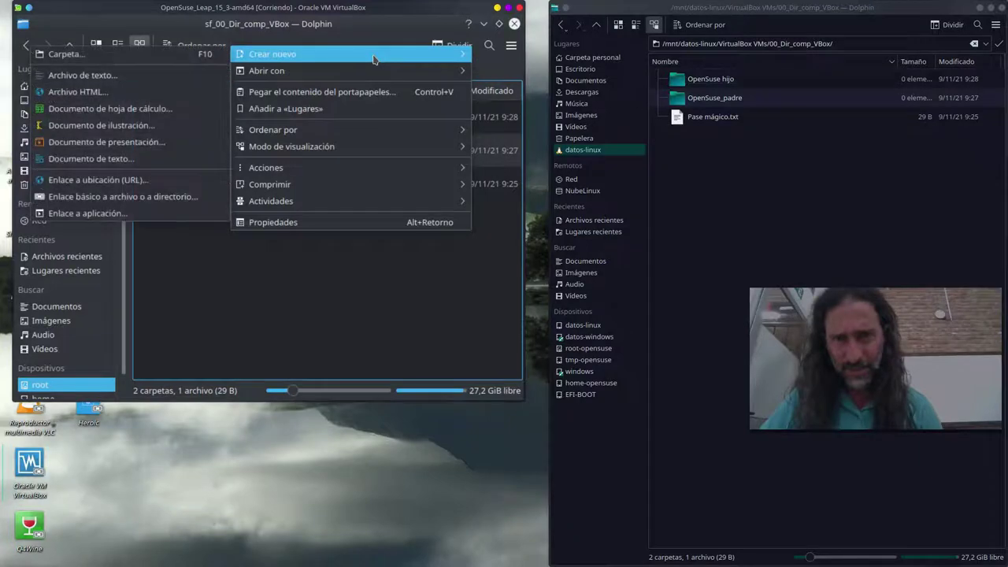
{"action": "left_click", "coordinate": [187, 58]}
{"action": "type", "text": "G"}
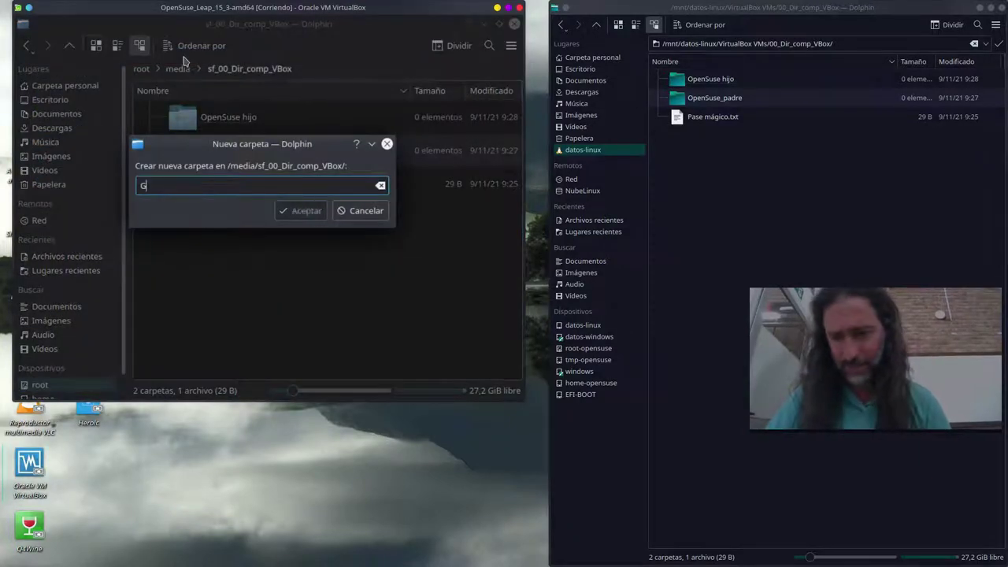
{"action": "type", "text": "racias por ver este v"}
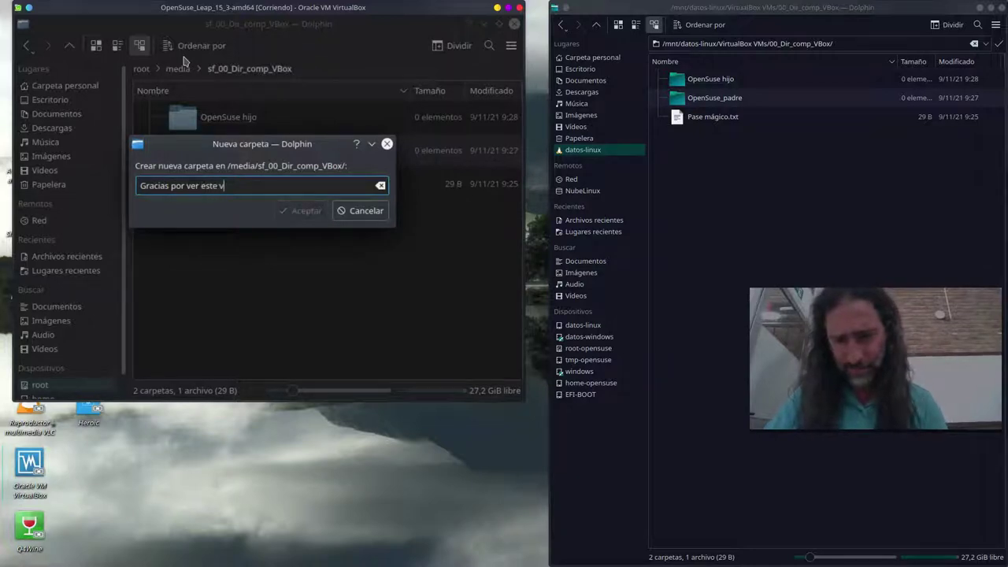
{"action": "type", "text": "ideo"}
{"action": "key", "text": "Return"}
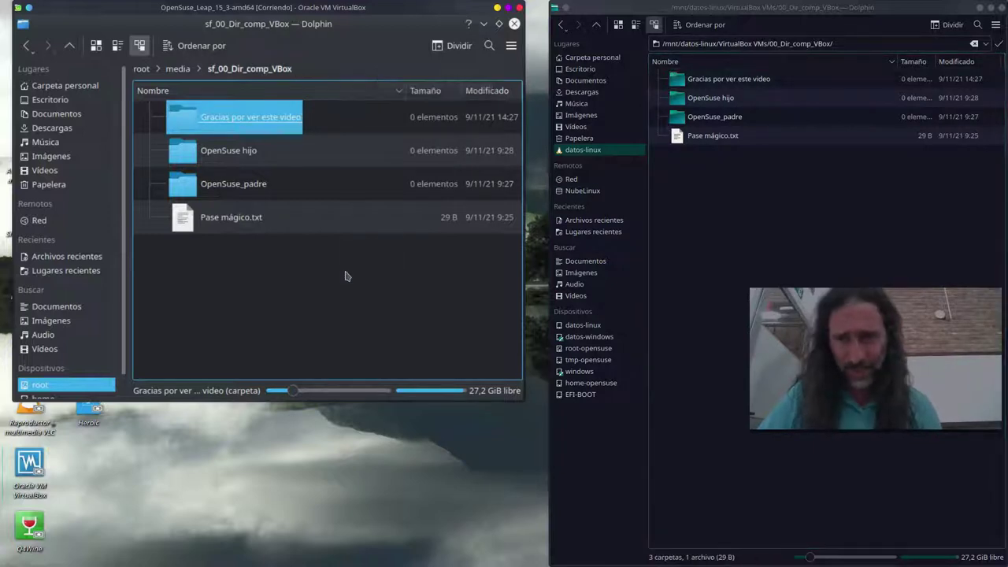
Restore the guest's file manager to a smaller window and create the text file Archivo de texto.txt on the guest's desktop.
{"action": "left_click", "coordinate": [499, 23]}
{"action": "left_click_drag", "start_coordinate": [311, 52], "coordinate": [360, 57]}
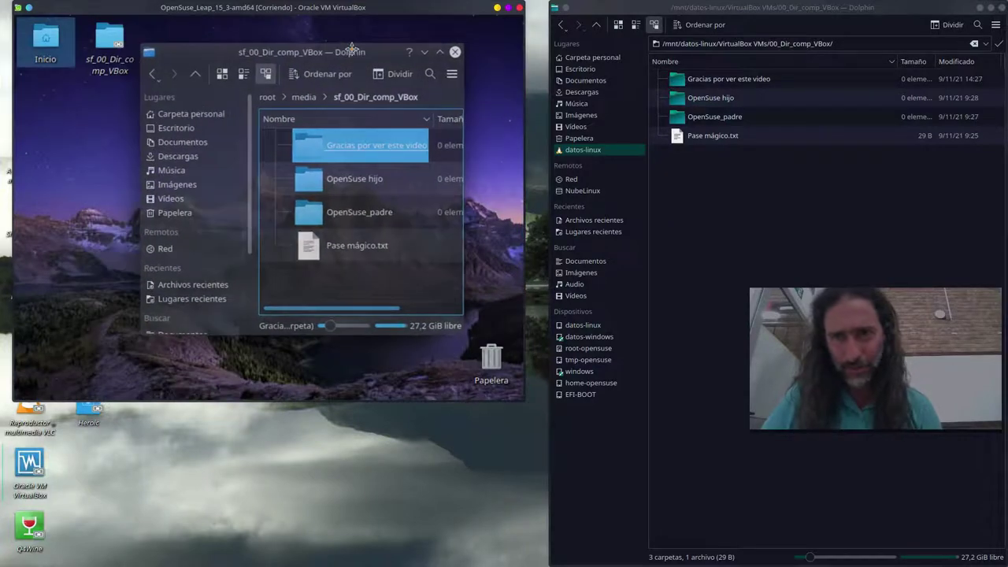
{"action": "right_click", "coordinate": [37, 162]}
{"action": "mouse_move", "coordinate": [106, 171]}
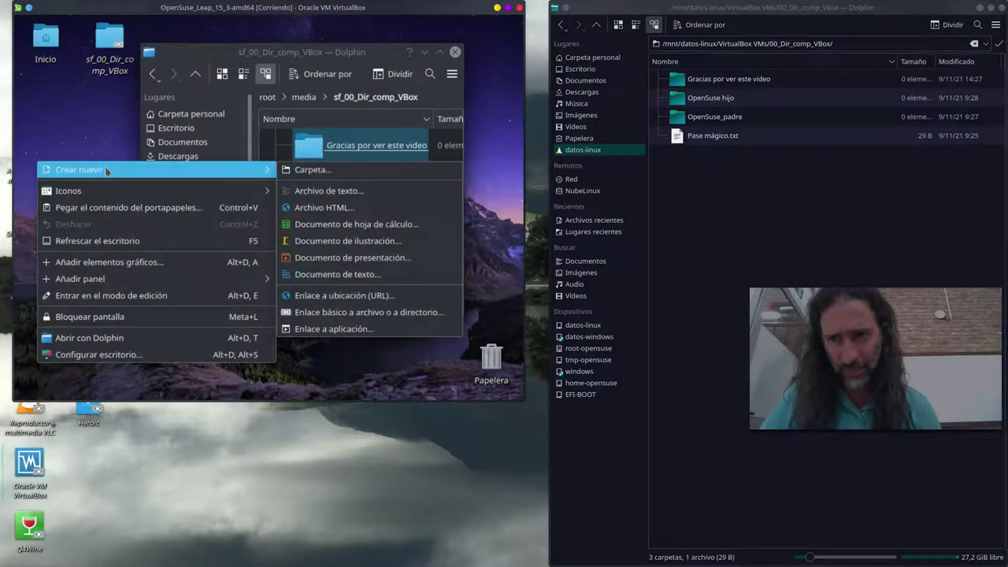
{"action": "left_click", "coordinate": [303, 190]}
{"action": "left_click", "coordinate": [307, 201]}
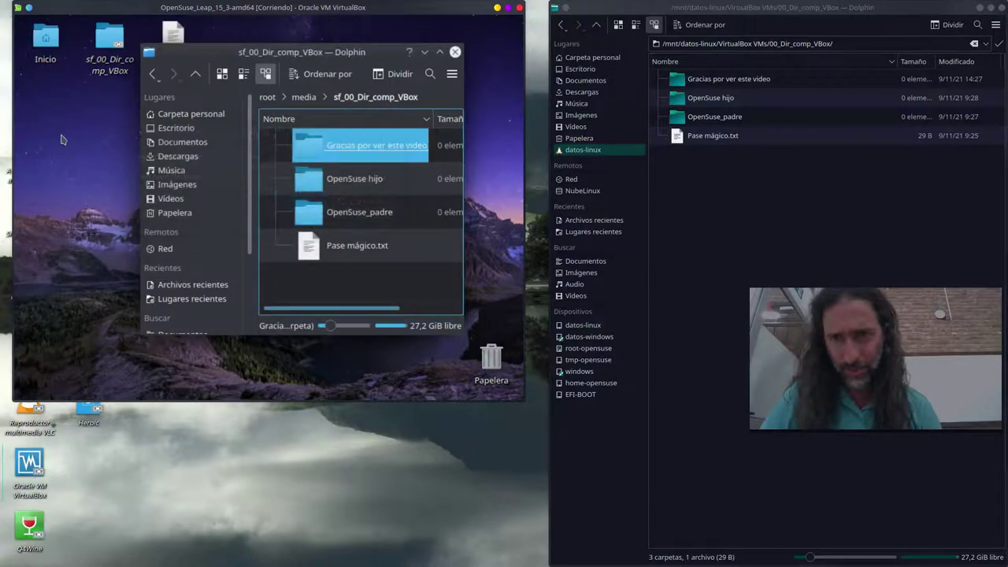
Move Archivo de texto.txt from the guest's desktop into the sf_00_Dir_comp_VBox shared folder.
{"action": "left_click_drag", "start_coordinate": [212, 58], "coordinate": [245, 84]}
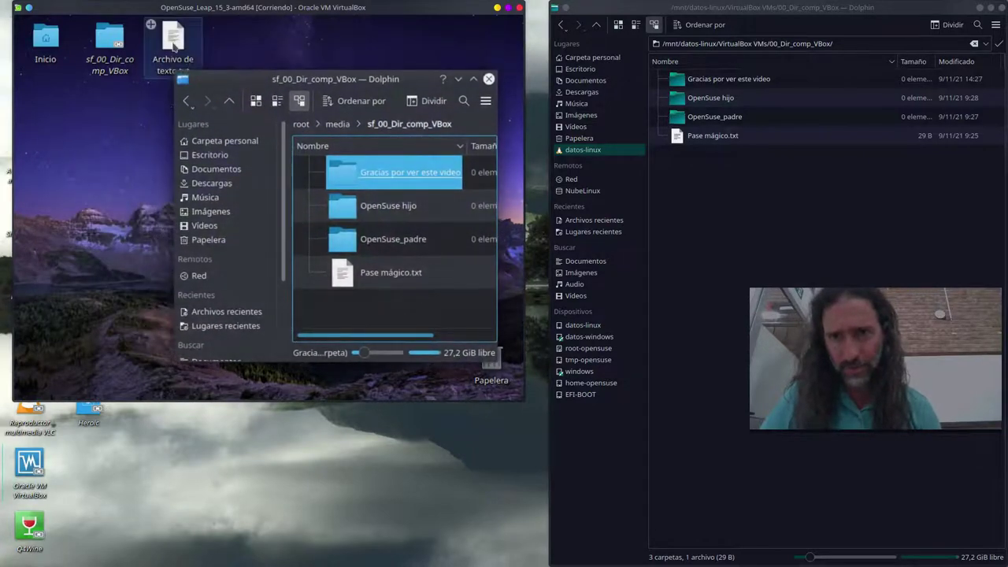
{"action": "left_click_drag", "start_coordinate": [173, 39], "coordinate": [59, 129]}
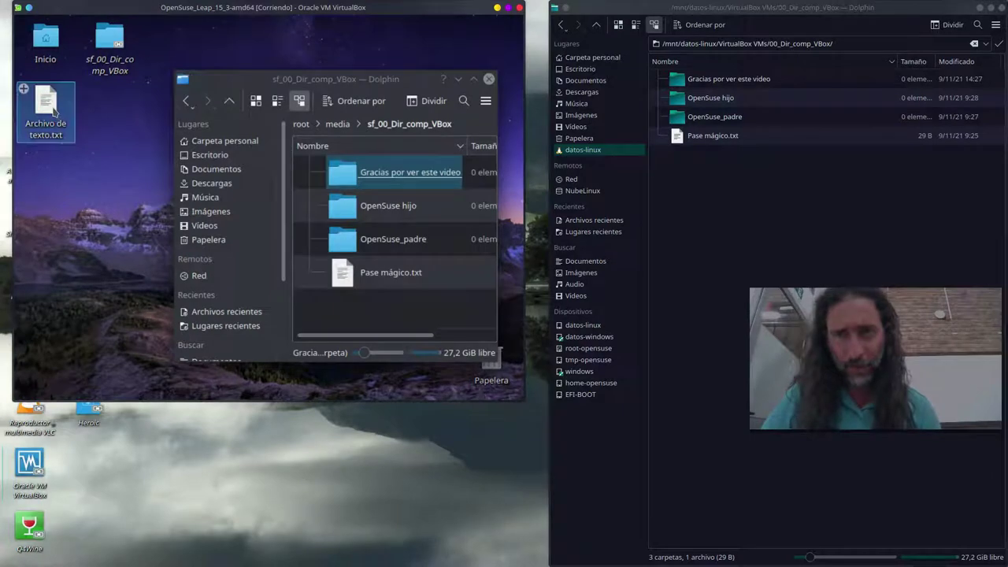
{"action": "left_click_drag", "start_coordinate": [53, 110], "coordinate": [373, 326]}
{"action": "left_click", "coordinate": [378, 329]}
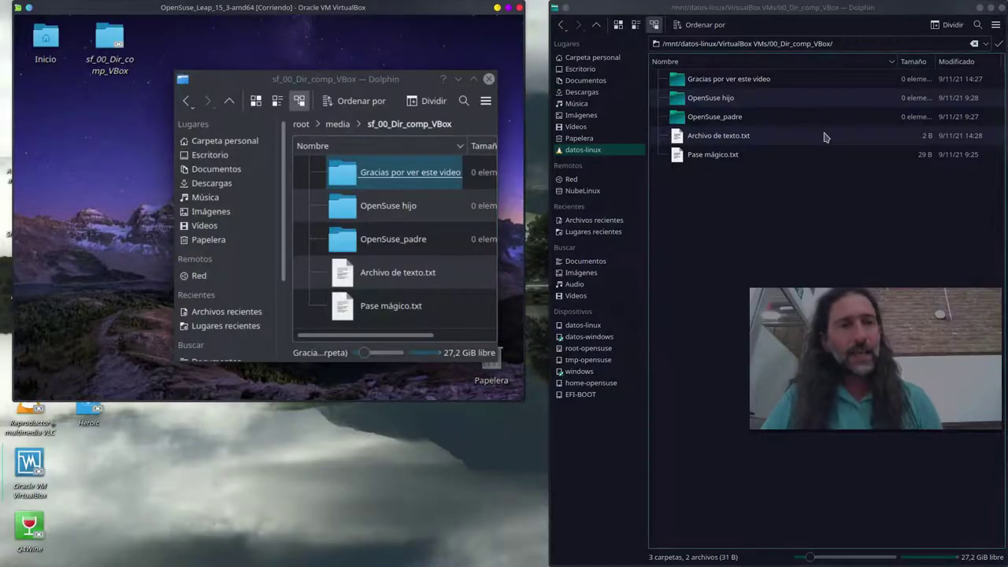
Close the host's file manager, maximize the virtual machine's window and reposition the guest's file manager clear of the webcam area.
{"action": "left_click", "coordinate": [1002, 8]}
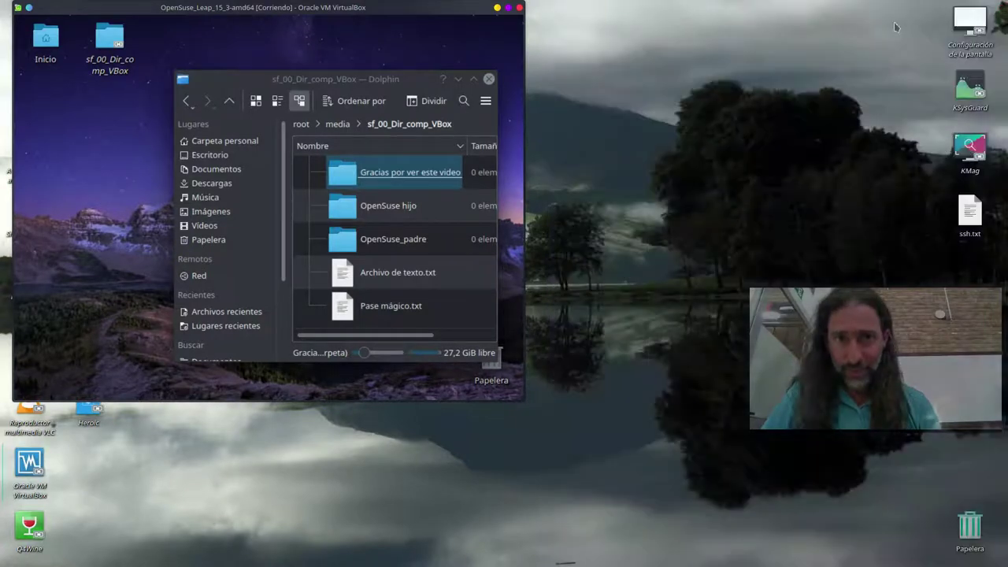
{"action": "left_click", "coordinate": [509, 7]}
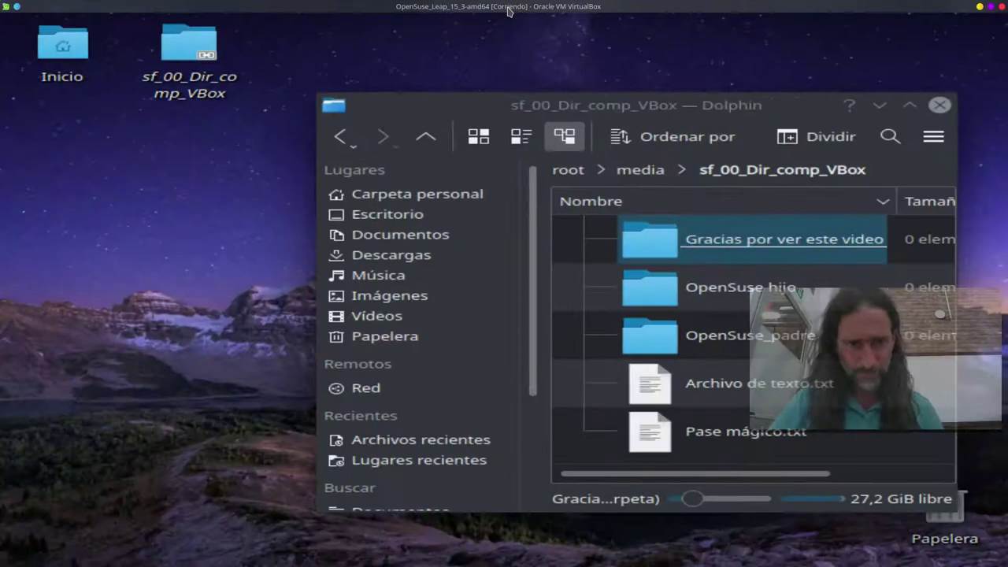
{"action": "left_click_drag", "start_coordinate": [612, 105], "coordinate": [390, 98]}
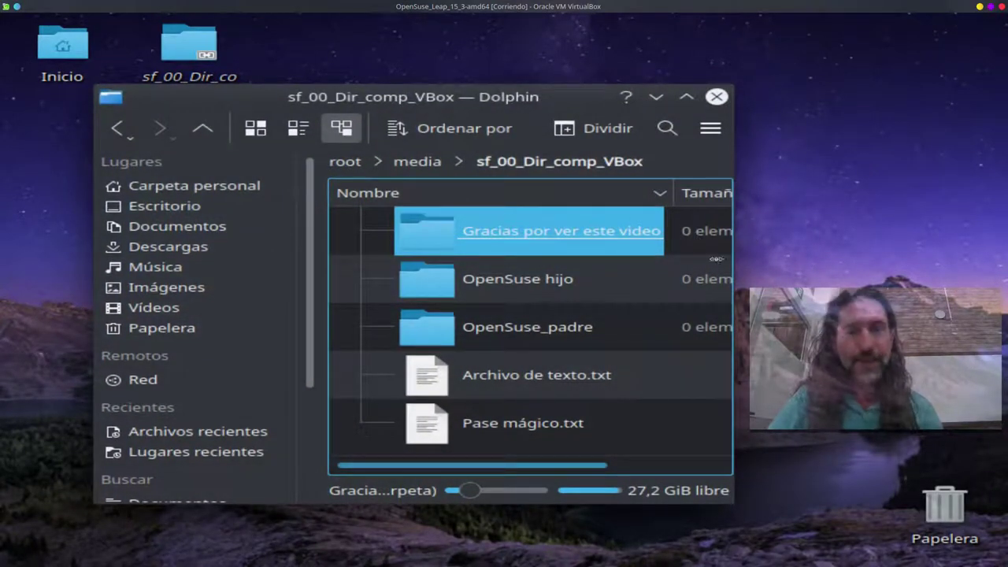
Open Pase mágico.txt from the shared folder and copy its whole sudo usermod -aG vboxsf command line.
{"action": "left_click", "coordinate": [541, 423]}
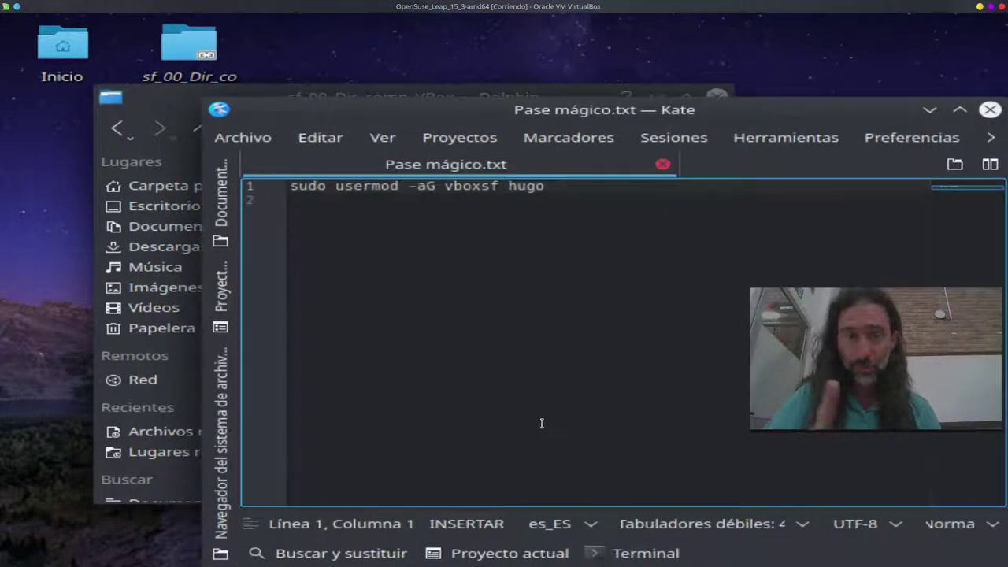
{"action": "left_click_drag", "start_coordinate": [577, 111], "coordinate": [462, 60]}
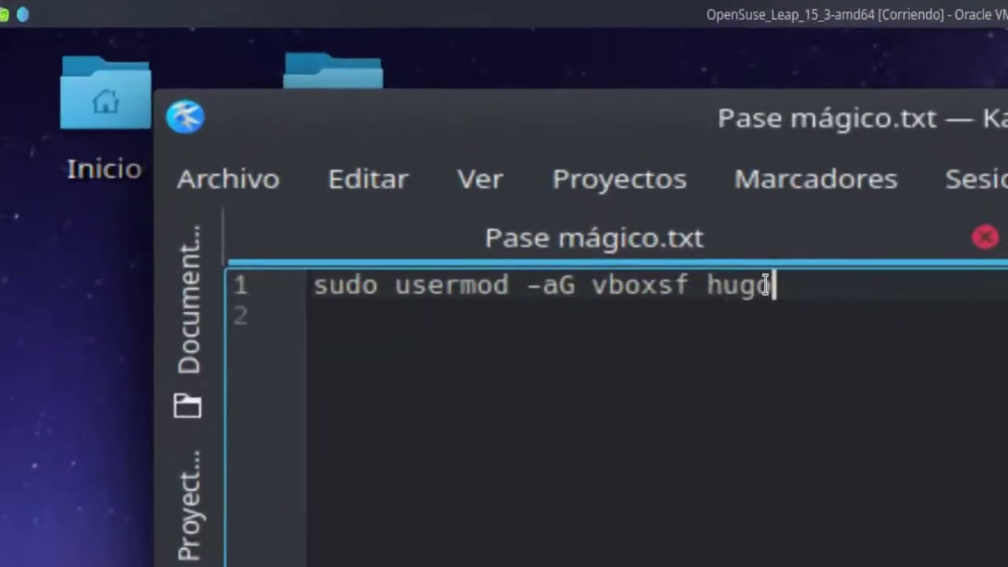
{"action": "left_click_drag", "start_coordinate": [432, 129], "coordinate": [260, 129]}
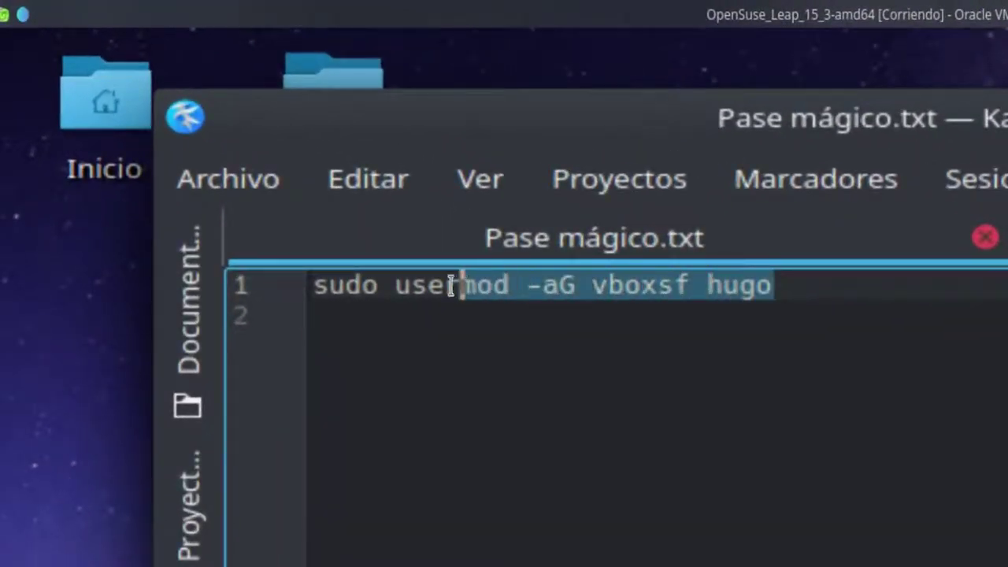
{"action": "left_click_drag", "start_coordinate": [451, 285], "coordinate": [317, 286]}
{"action": "right_click", "coordinate": [353, 299]}
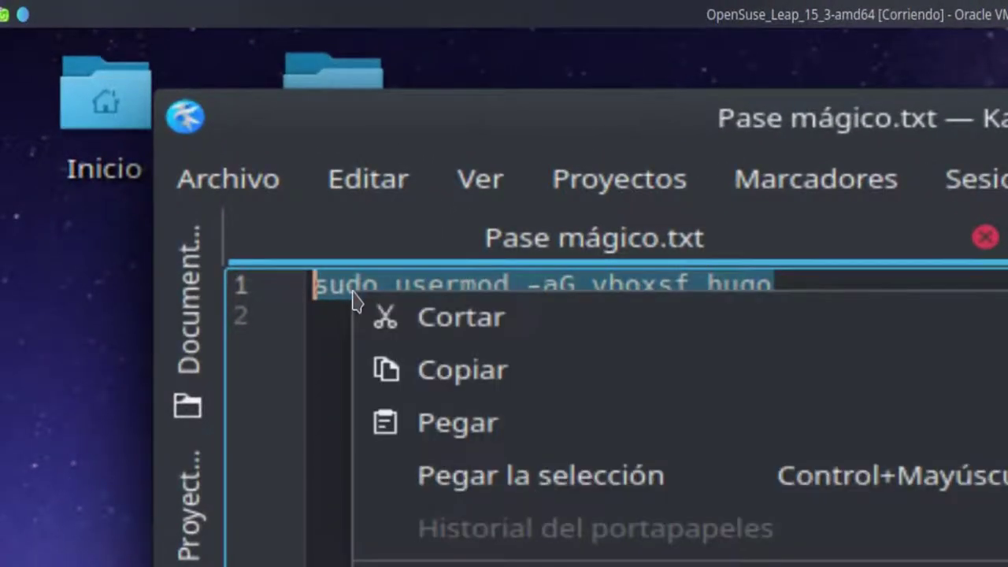
{"action": "left_click", "coordinate": [413, 372]}
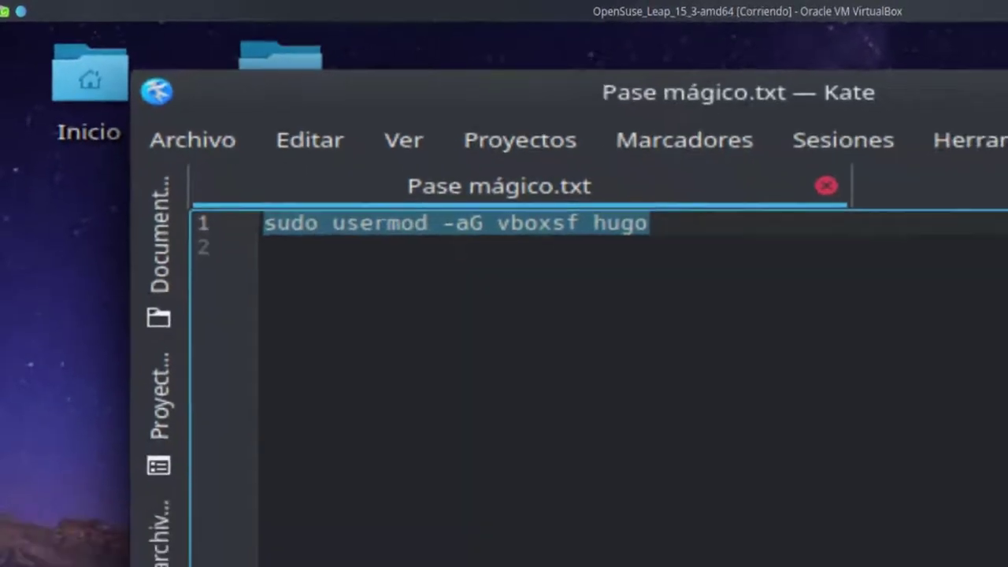
Open the guest's Konsole terminal and reposition the Kate and Konsole windows clear of the webcam area.
{"action": "key", "text": "super"}
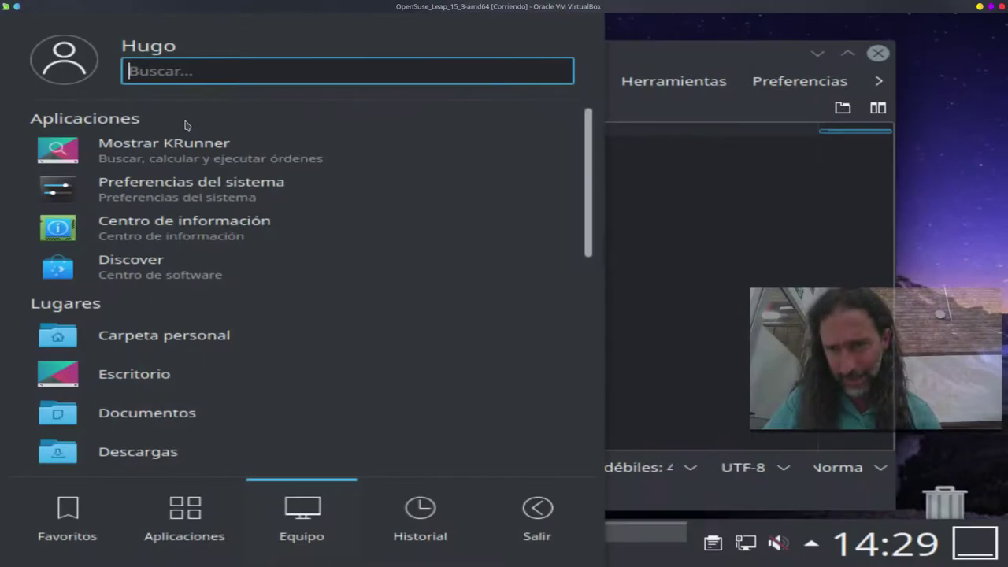
{"action": "left_click", "coordinate": [67, 516]}
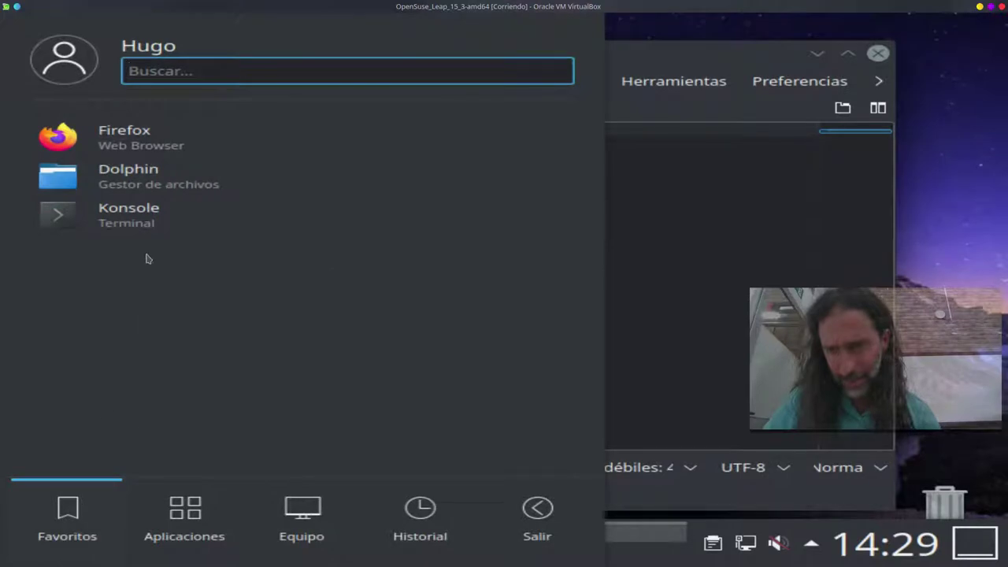
{"action": "left_click", "coordinate": [149, 228]}
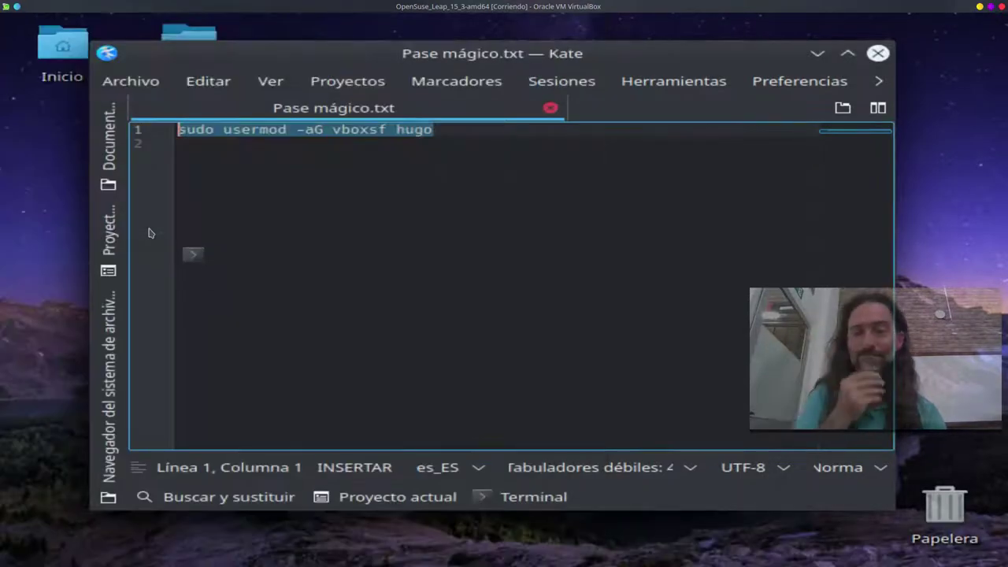
{"action": "left_click", "coordinate": [629, 52]}
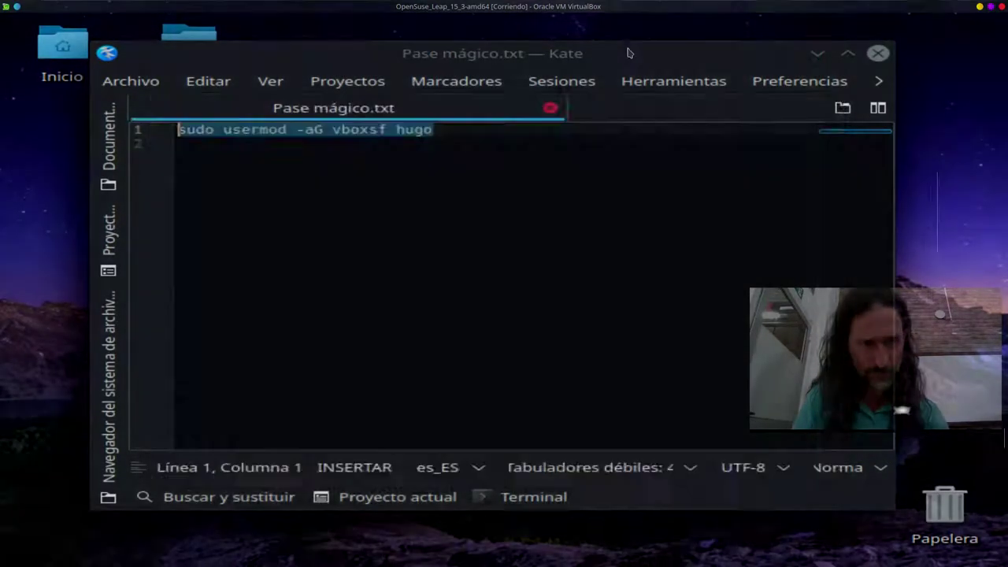
{"action": "left_click_drag", "start_coordinate": [630, 52], "coordinate": [558, 50]}
{"action": "key", "text": "alt+Tab"}
{"action": "left_click_drag", "start_coordinate": [398, 405], "coordinate": [331, 390]}
Paste the copied usermod command at the terminal prompt without running it and enlarge the terminal's text two levels.
{"action": "key", "text": "ctrl+shift+v"}
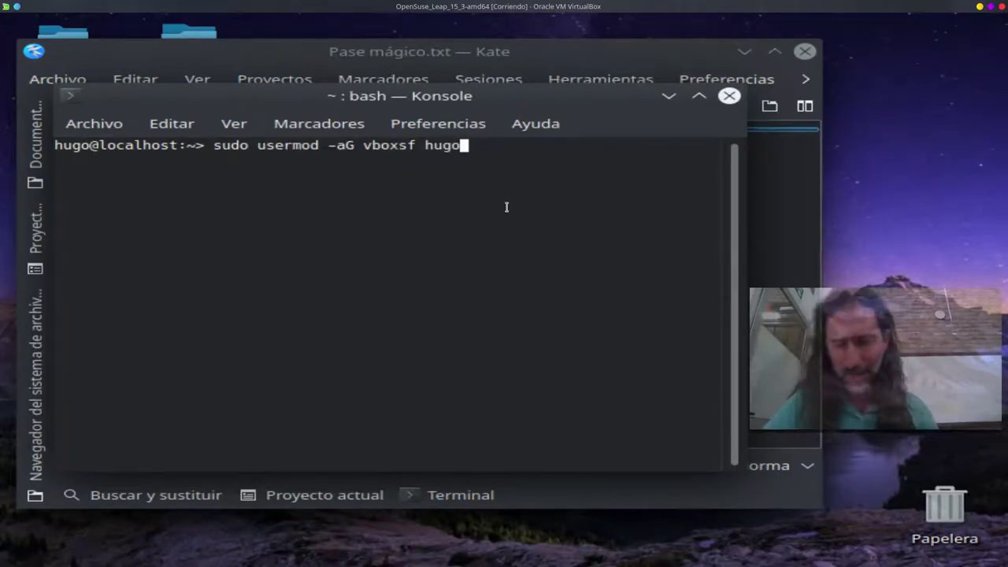
{"action": "key", "text": "ctrl+plus"}
{"action": "key", "text": "ctrl+plus"}
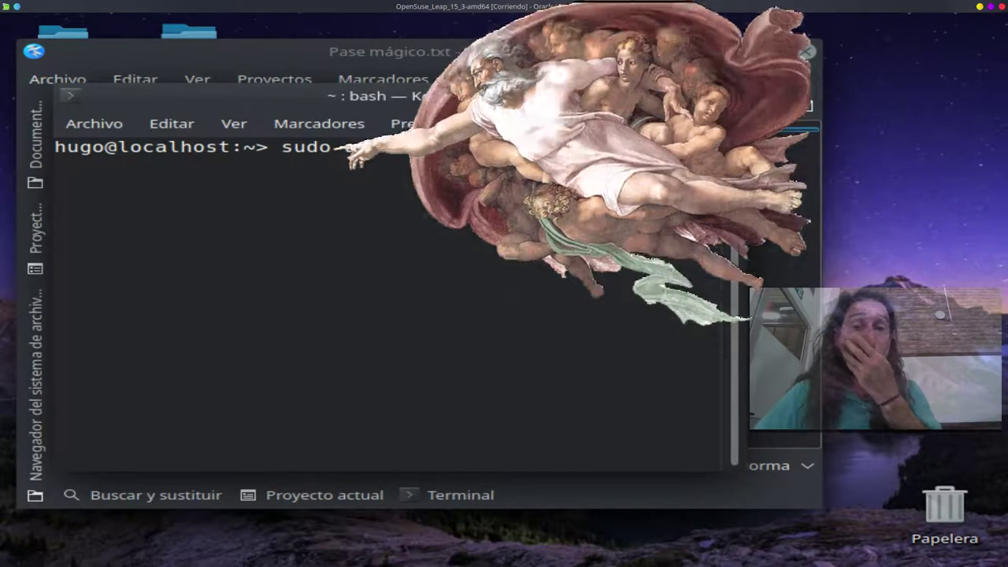
{"action": "key", "text": "ctrl+shift+v"}
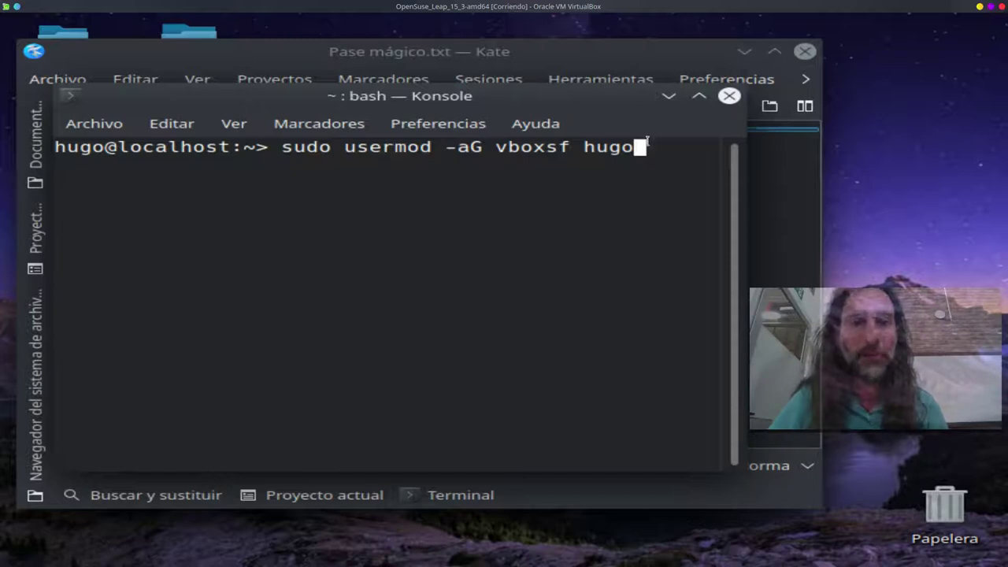
Clear the unexecuted usermod command from the terminal prompt and run whoami to check the current user name.
{"action": "key", "text": "BackSpace"}
{"action": "key", "text": "BackSpace"}
{"action": "key", "text": "BackSpace"}
{"action": "key", "text": "BackSpace"}
{"action": "key", "text": "BackSpace"}
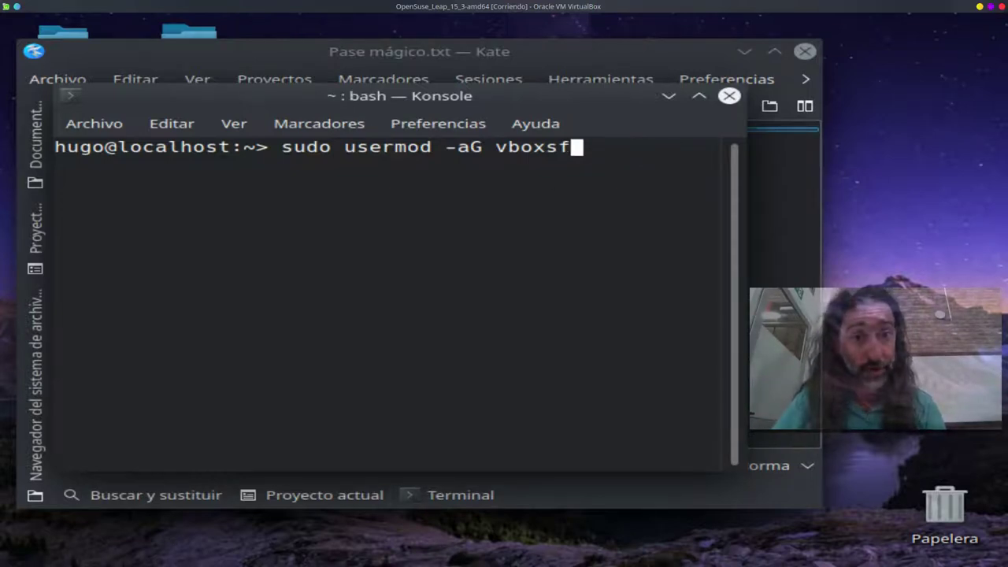
{"action": "key", "text": "BackSpace"}
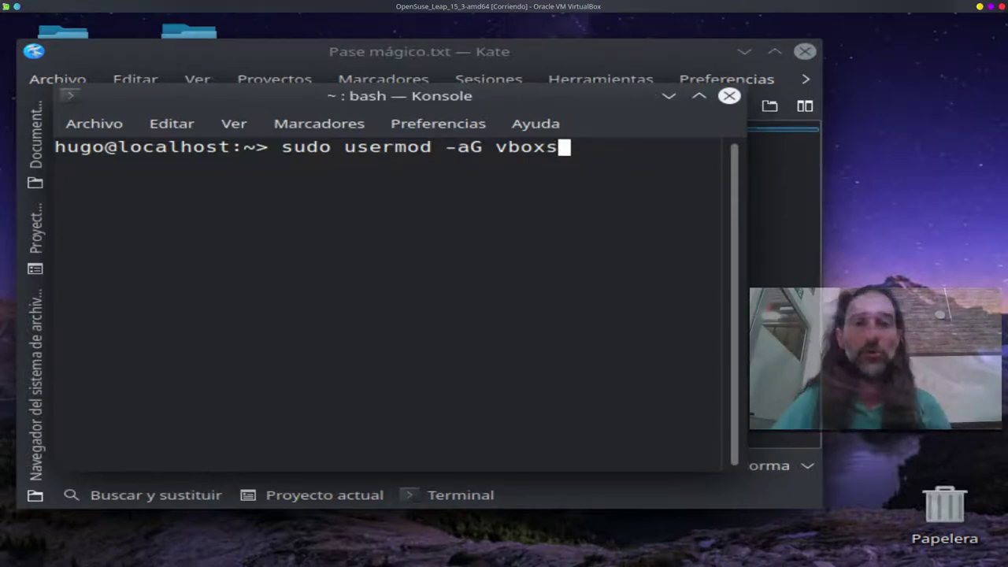
{"action": "key", "text": "BackSpace"}
{"action": "key", "text": "BackSpace"}
{"action": "key", "text": "BackSpace"}
{"action": "key", "text": "BackSpace"}
{"action": "key", "text": "BackSpace"}
{"action": "key", "text": "BackSpace"}
{"action": "key", "text": "BackSpace"}
{"action": "key", "text": "BackSpace"}
{"action": "key", "text": "BackSpace"}
{"action": "key", "text": "BackSpace"}
{"action": "key", "text": "BackSpace"}
{"action": "key", "text": "BackSpace"}
{"action": "key", "text": "BackSpace"}
{"action": "key", "text": "BackSpace"}
{"action": "key", "text": "BackSpace"}
{"action": "key", "text": "BackSpace"}
{"action": "key", "text": "BackSpace"}
{"action": "key", "text": "BackSpace"}
{"action": "key", "text": "BackSpace"}
{"action": "key", "text": "BackSpace"}
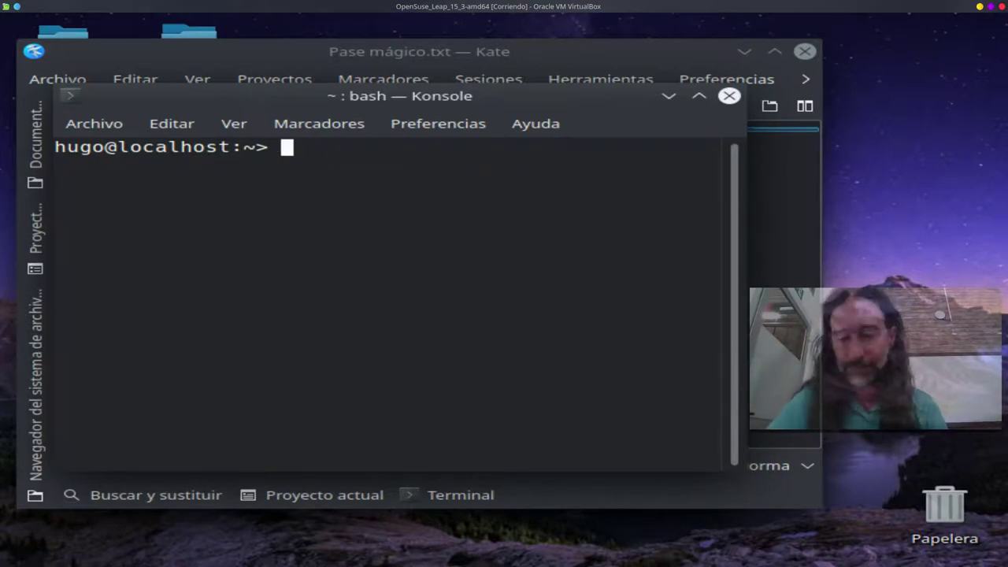
{"action": "type", "text": "whoami"}
{"action": "key", "text": "Return"}
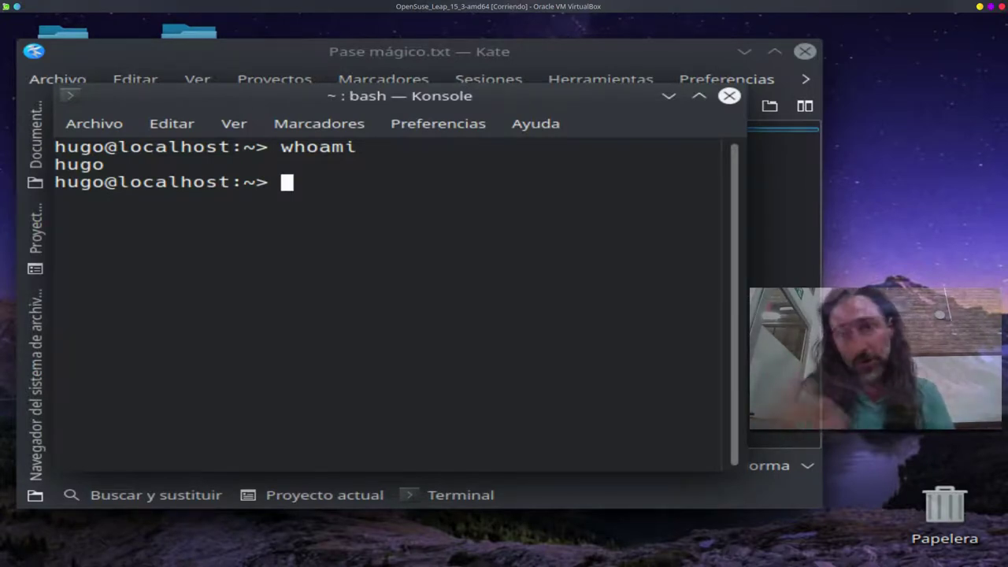
{"action": "key", "text": "Up"}
{"action": "key", "text": "Up"}
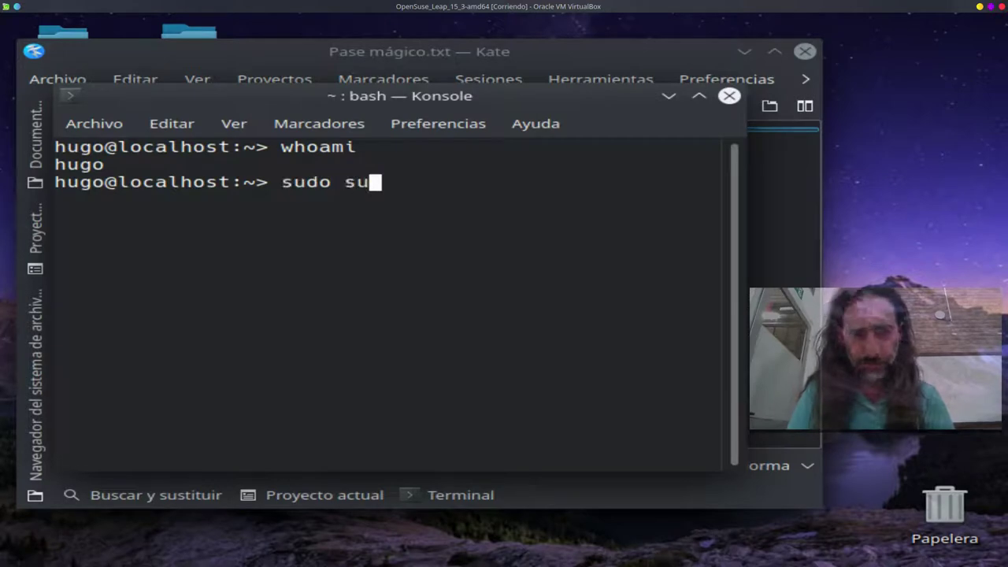
{"action": "key", "text": "BackSpace"}
{"action": "key", "text": "BackSpace"}
{"action": "key", "text": "BackSpace"}
{"action": "key", "text": "BackSpace"}
{"action": "key", "text": "BackSpace"}
{"action": "key", "text": "BackSpace"}
{"action": "key", "text": "BackSpace"}
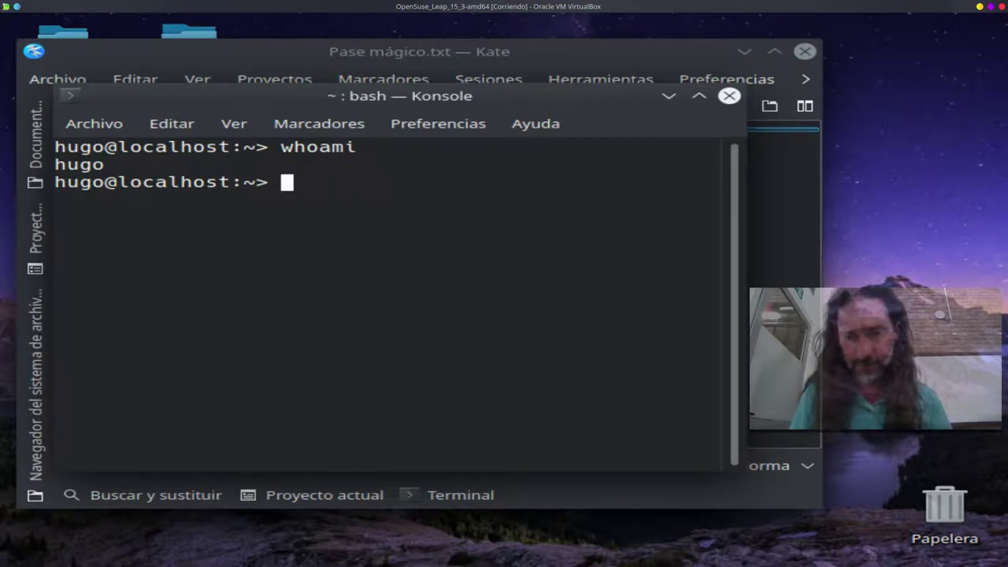
Put the copied sudo usermod -aG vboxsf command with the account's user name back at the empty prompt.
{"action": "key", "text": "ctrl+shift+v"}
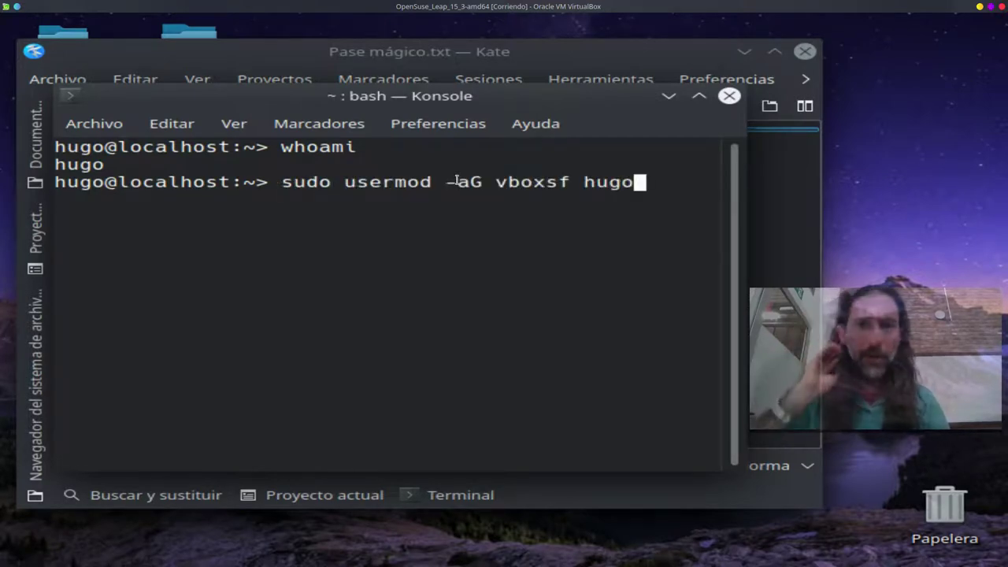